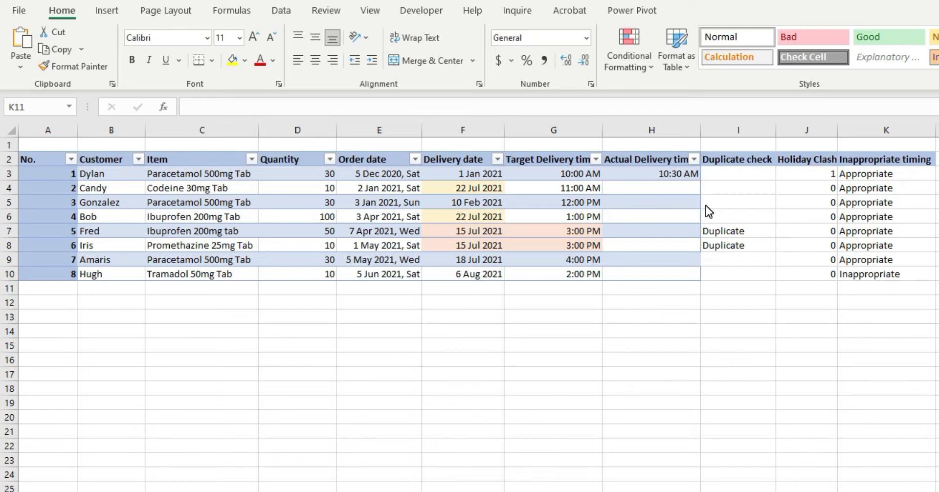
Step: Examine the cell-content and unique-or-duplicate rule types for a new conditional formatting rule on F4, and discard the rule
click(553, 230)
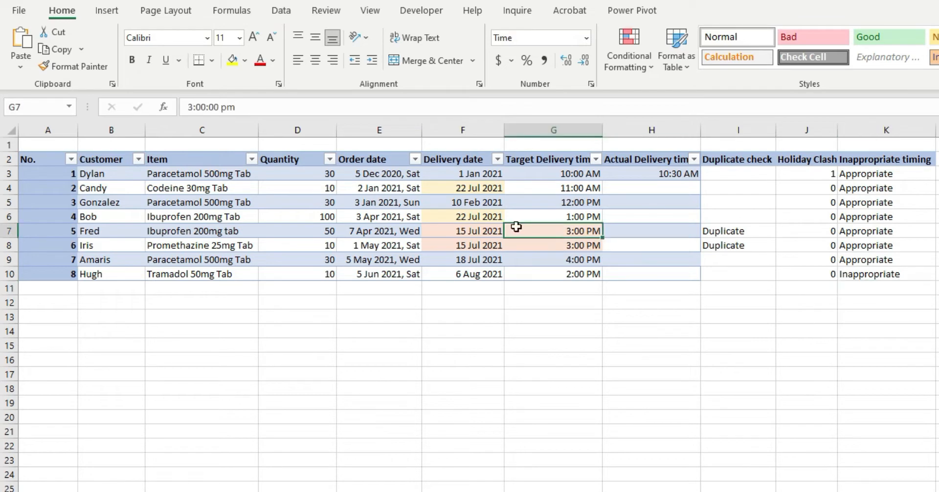
click(482, 189)
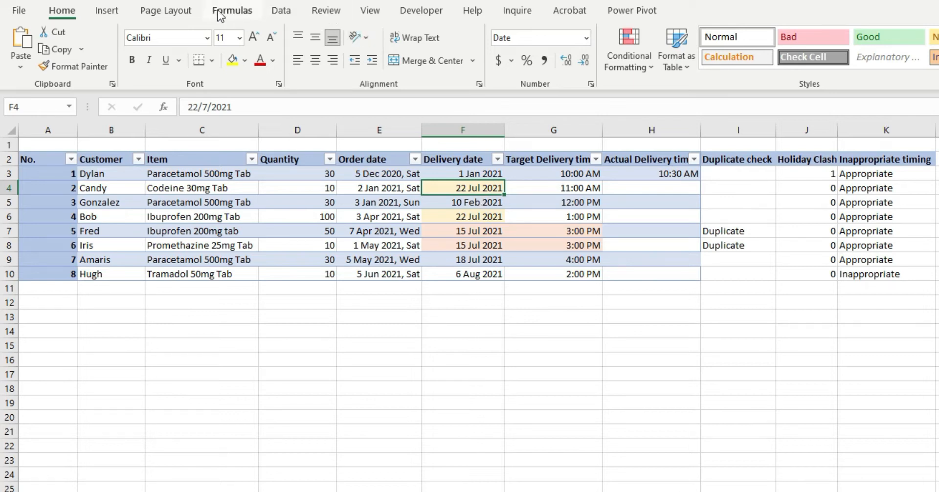
click(615, 61)
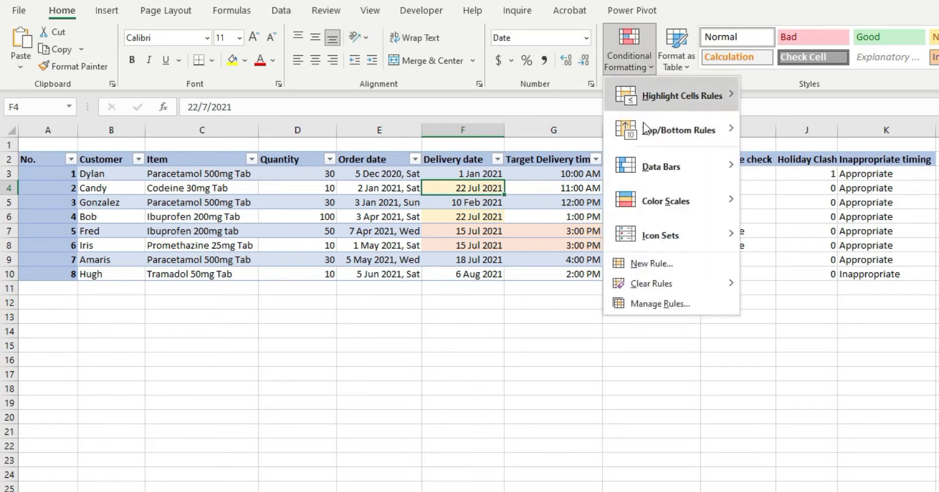
click(669, 263)
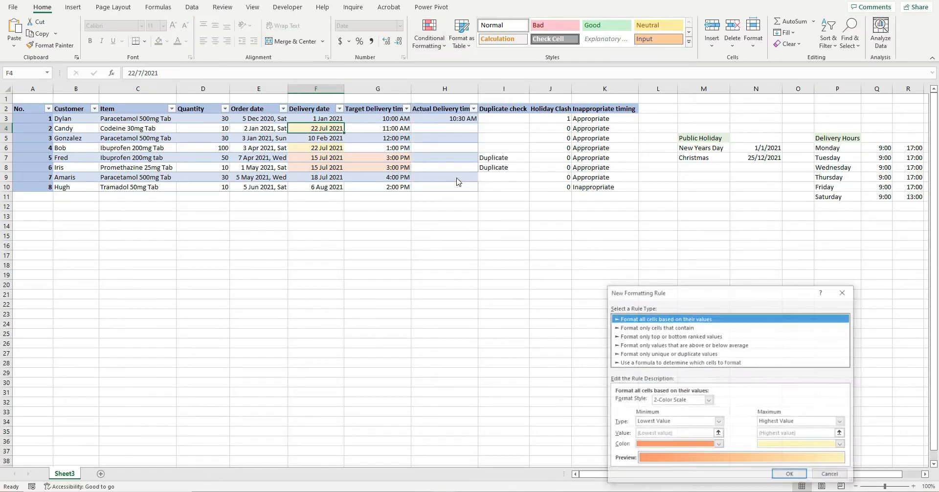
click(665, 331)
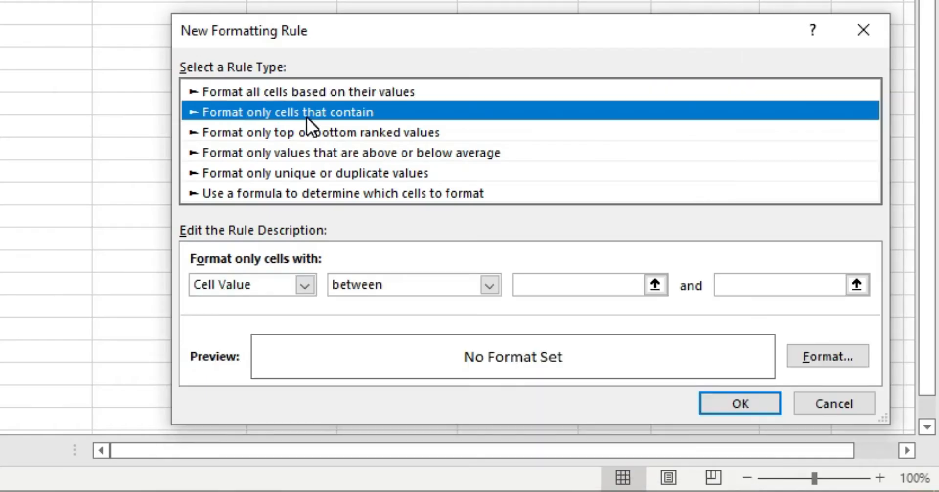
click(383, 286)
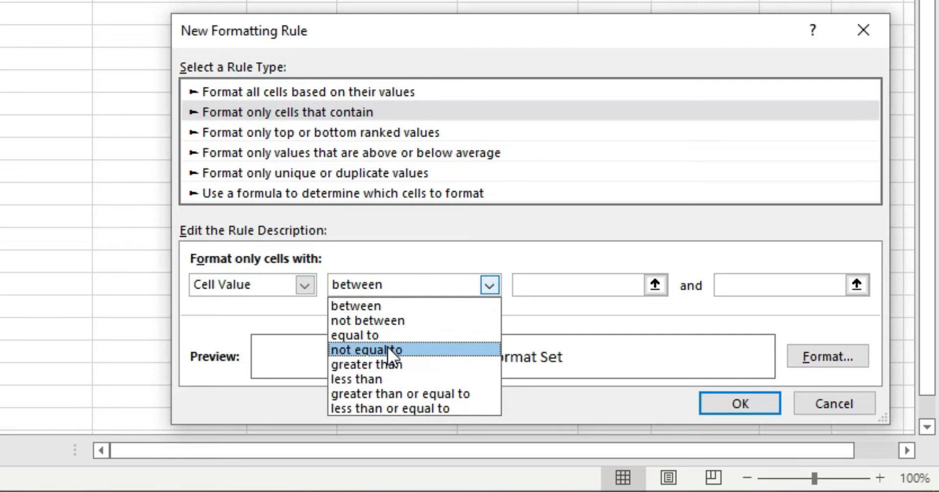
click(286, 281)
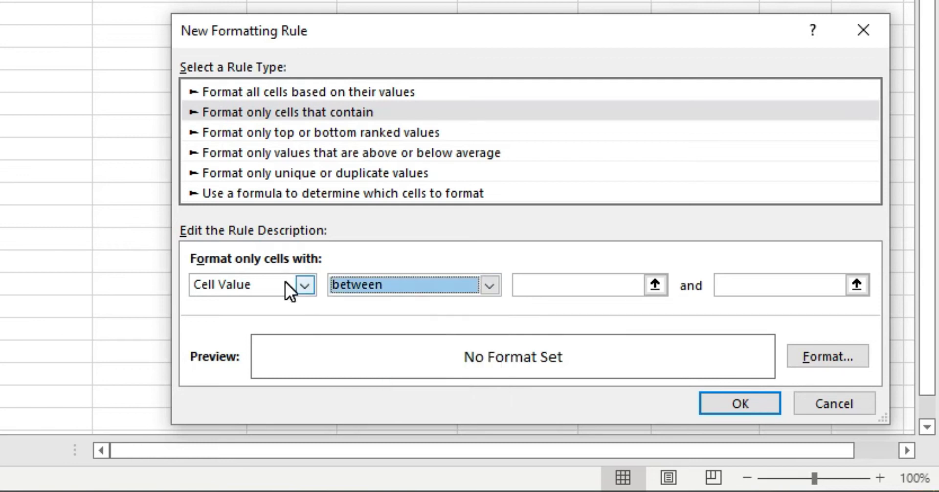
click(280, 171)
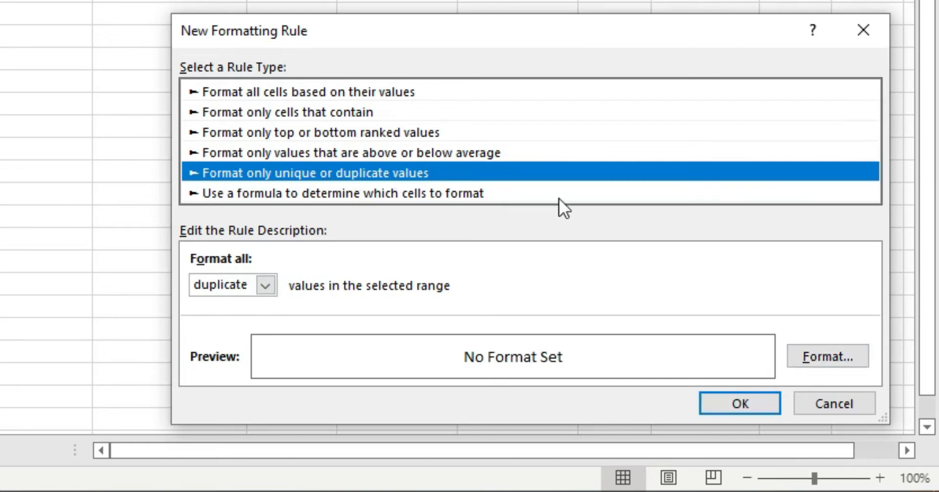
click(832, 406)
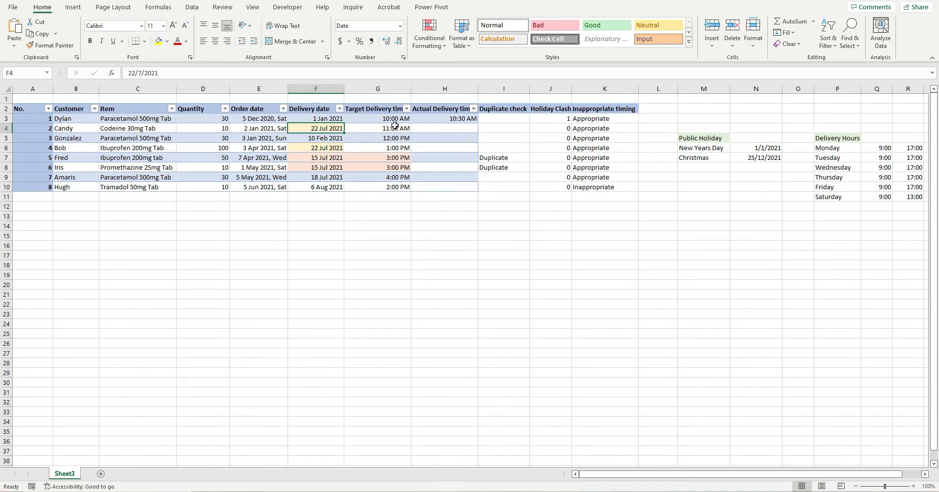
Step: Open the formula-based conditional formatting rule that applies to cell G7 to inspect its formula and format
click(368, 127)
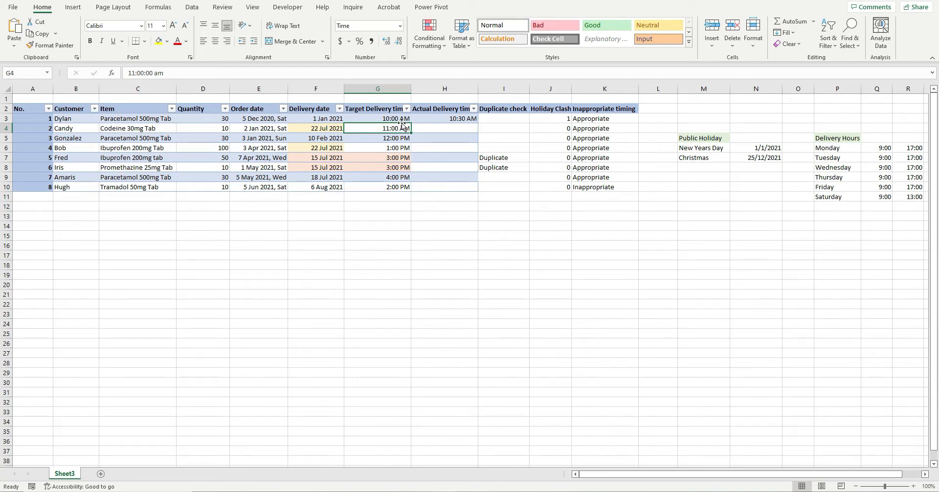
click(317, 128)
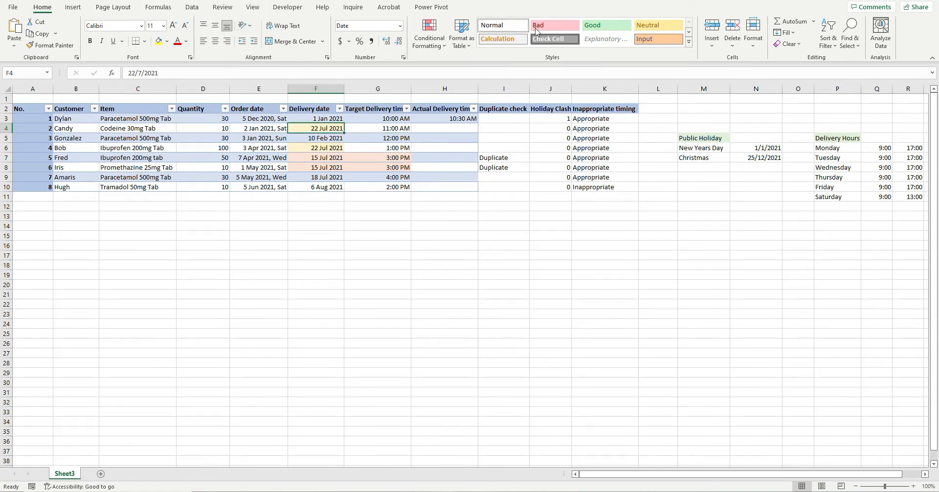
click(439, 41)
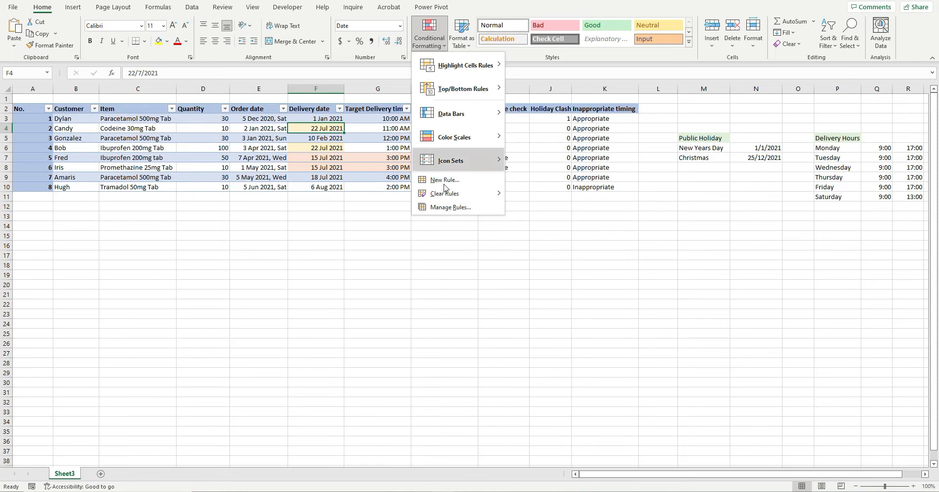
click(443, 209)
click(365, 157)
click(430, 35)
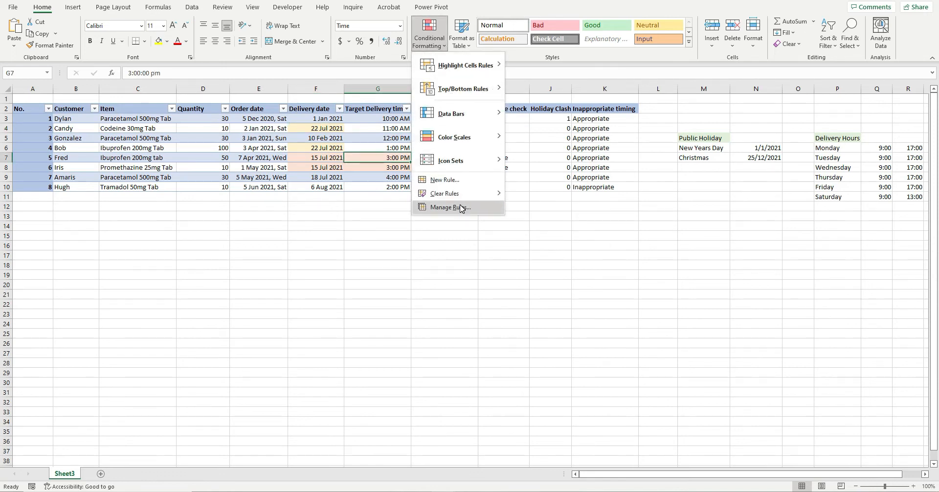
click(440, 209)
click(641, 367)
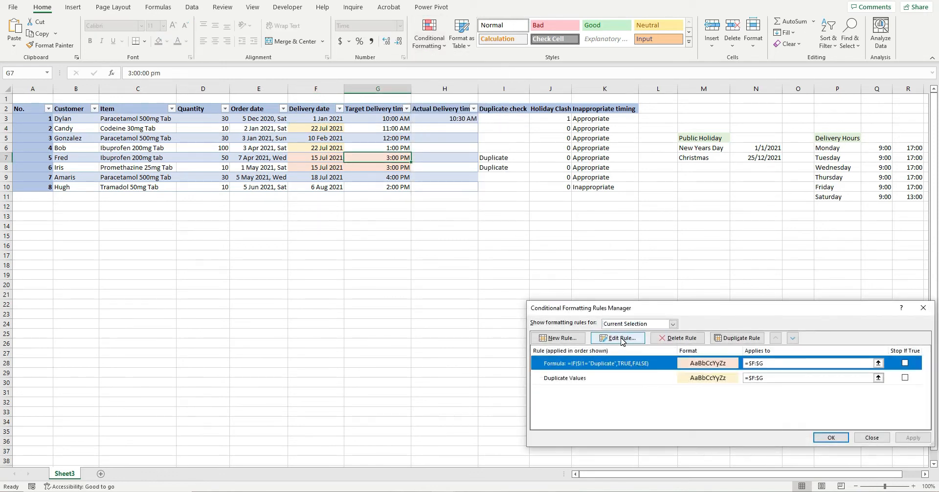
click(604, 338)
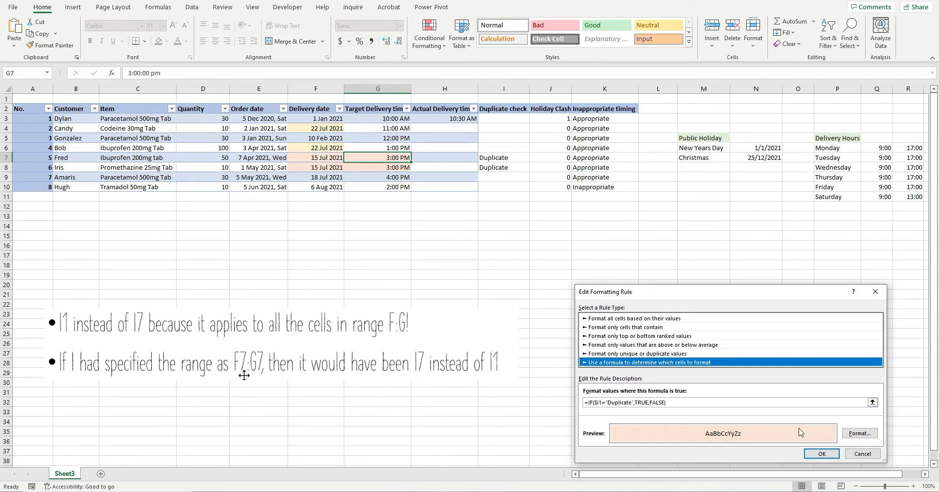
Step: Close the rule's details, check the range the formula rule applies to, and leave the rules manager
click(816, 453)
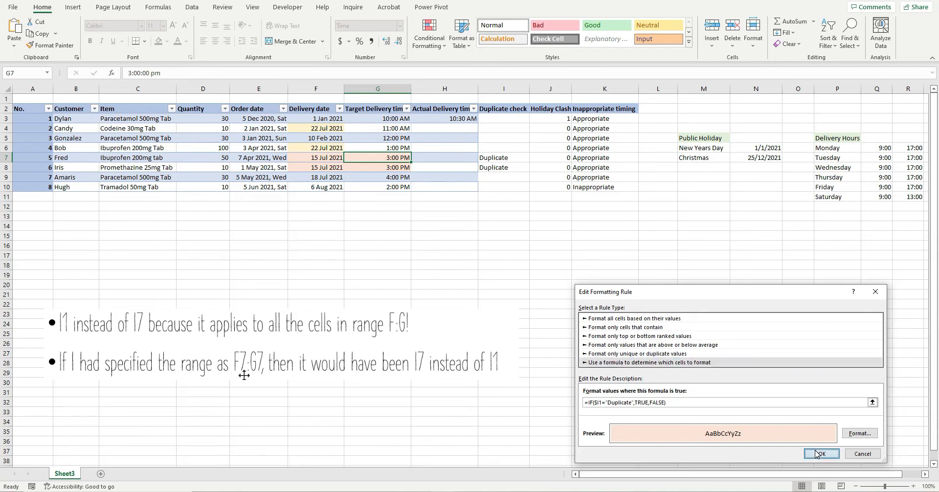
click(834, 439)
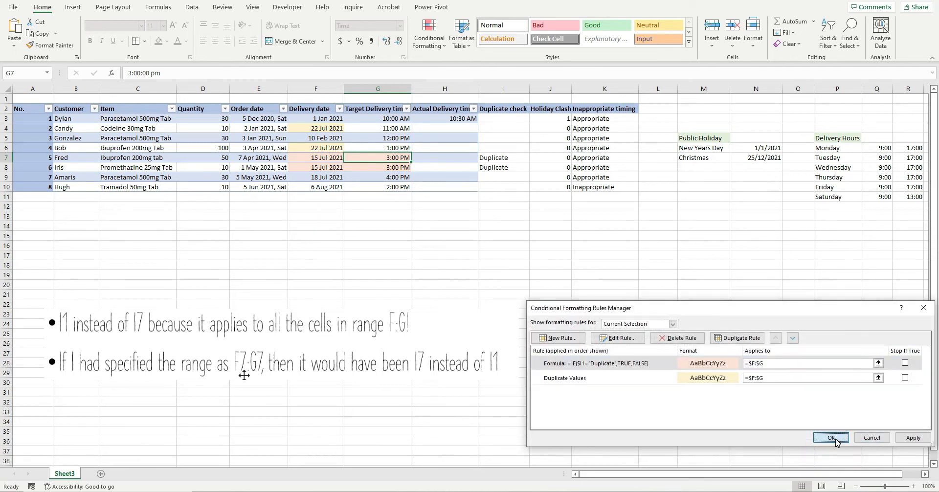
click(757, 364)
click(831, 438)
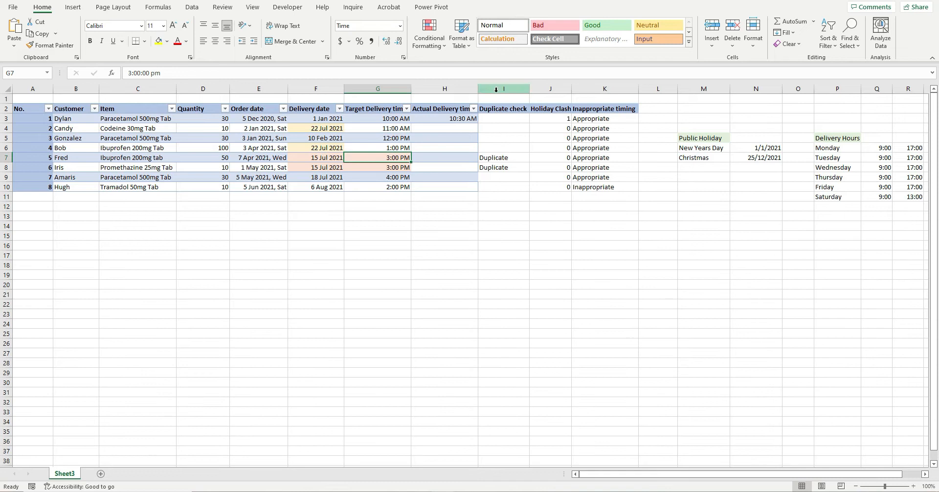
Step: Examine the Duplicate check formula in I7, matching each IF argument to its part and highlighting the COUNTIFS logical test
click(507, 156)
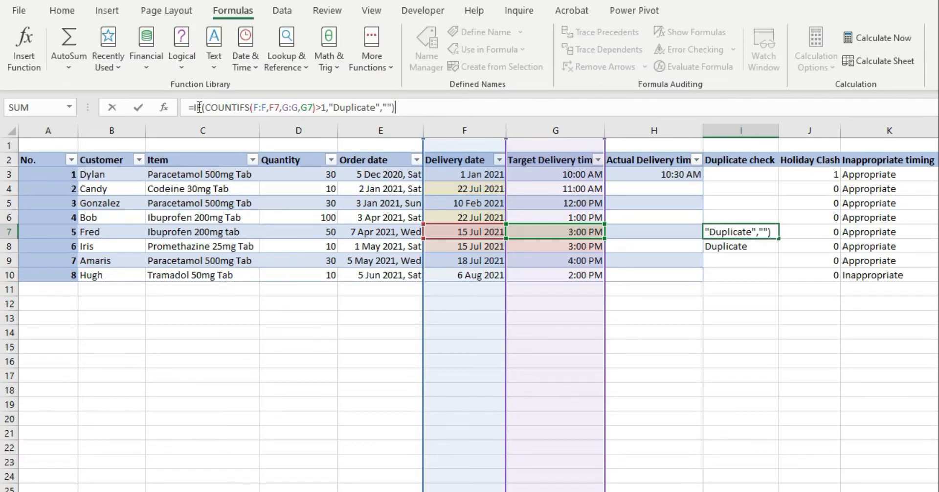
click(199, 107)
click(214, 107)
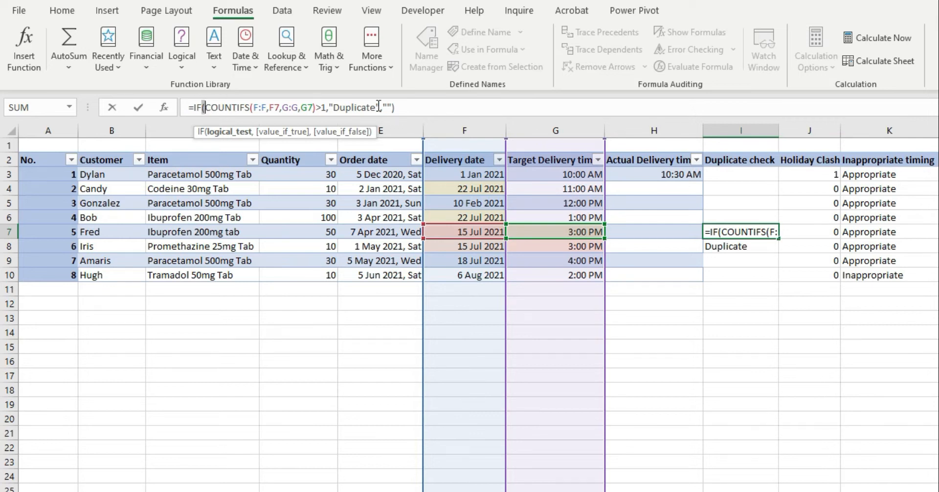
click(396, 106)
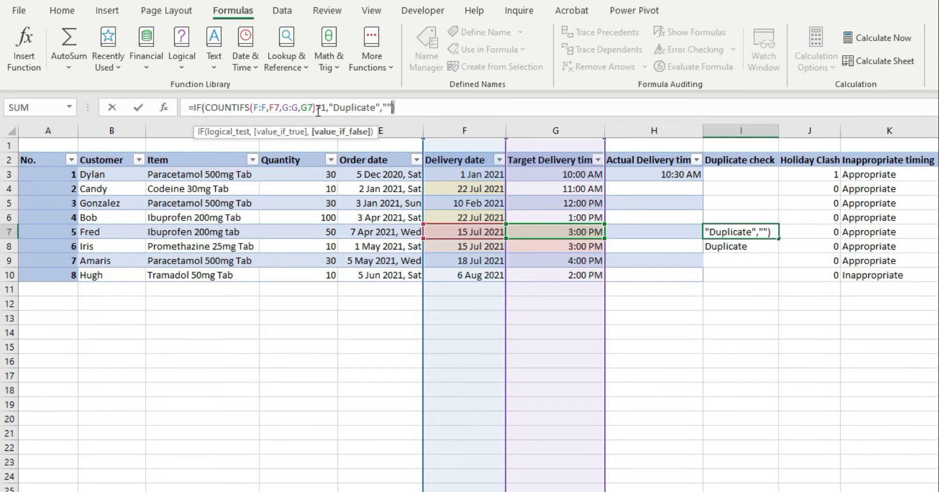
click(219, 112)
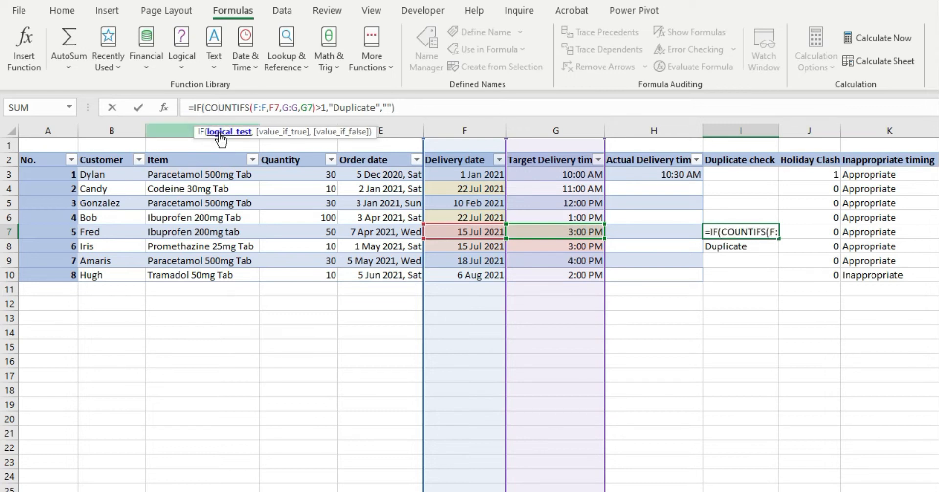
click(360, 110)
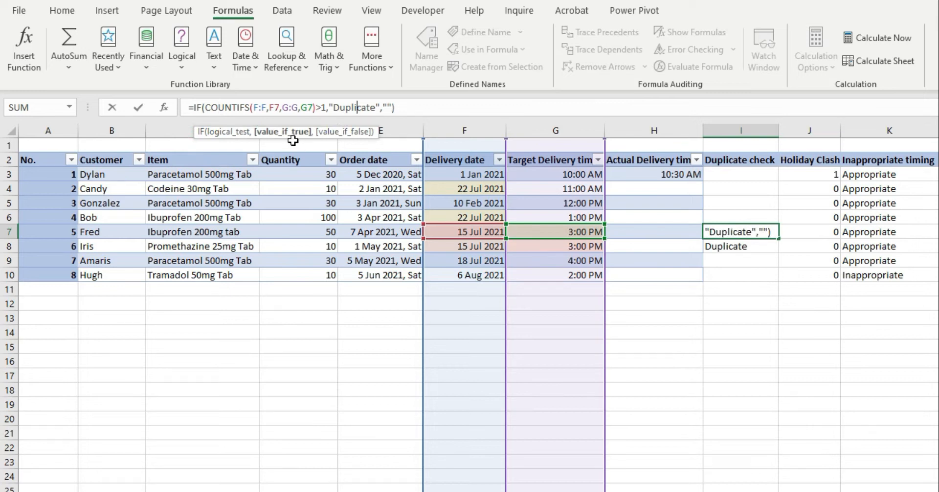
click(386, 107)
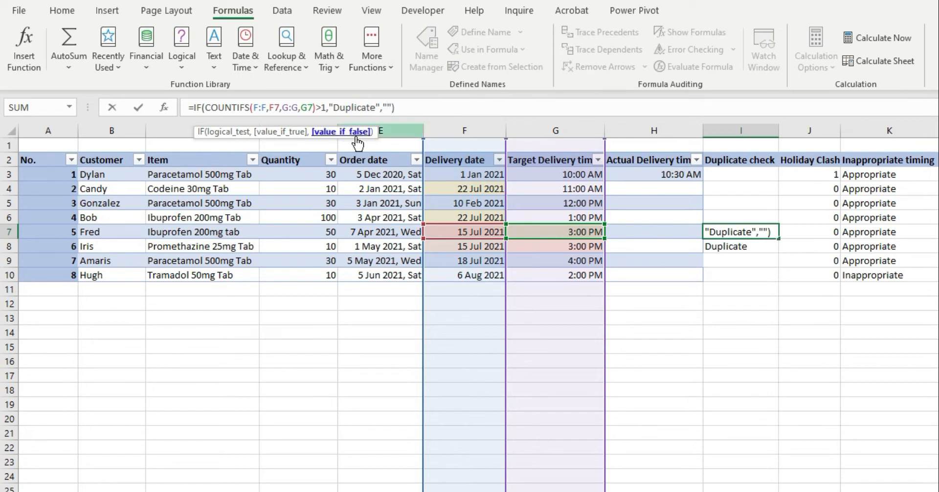
click(211, 107)
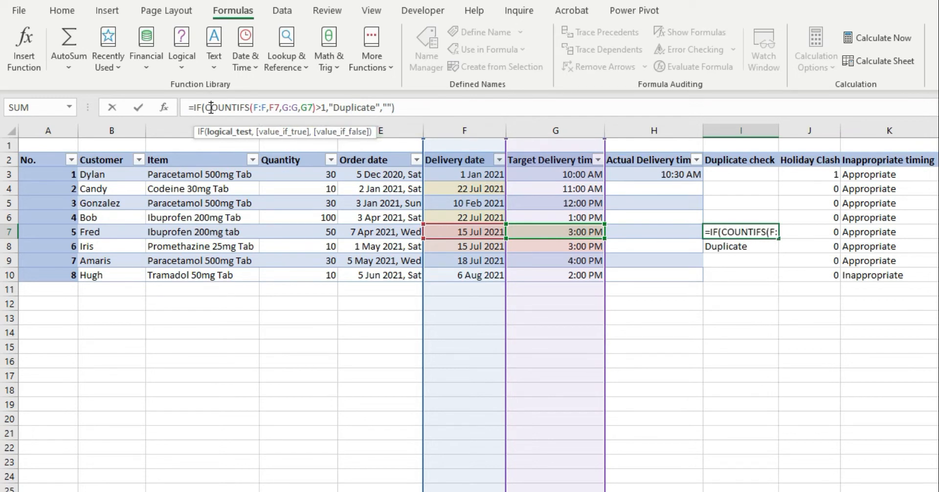
drag(209, 108, 326, 107)
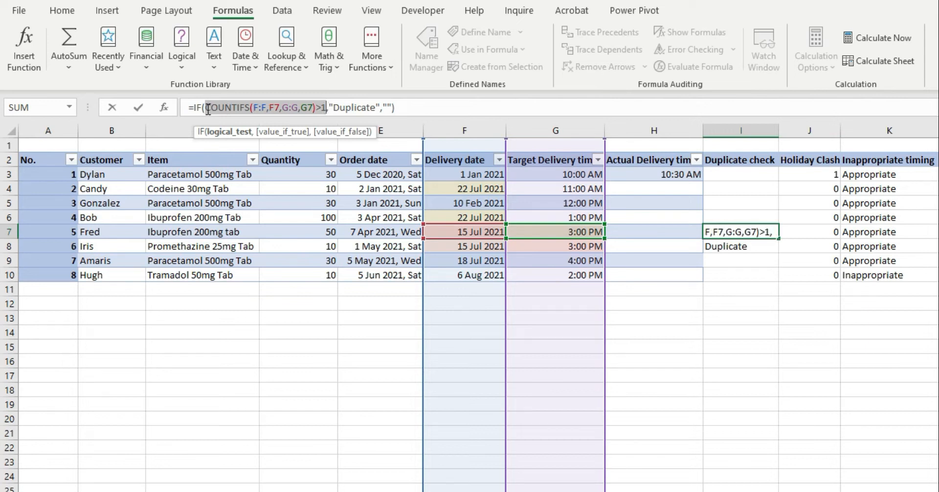
drag(208, 108, 316, 109)
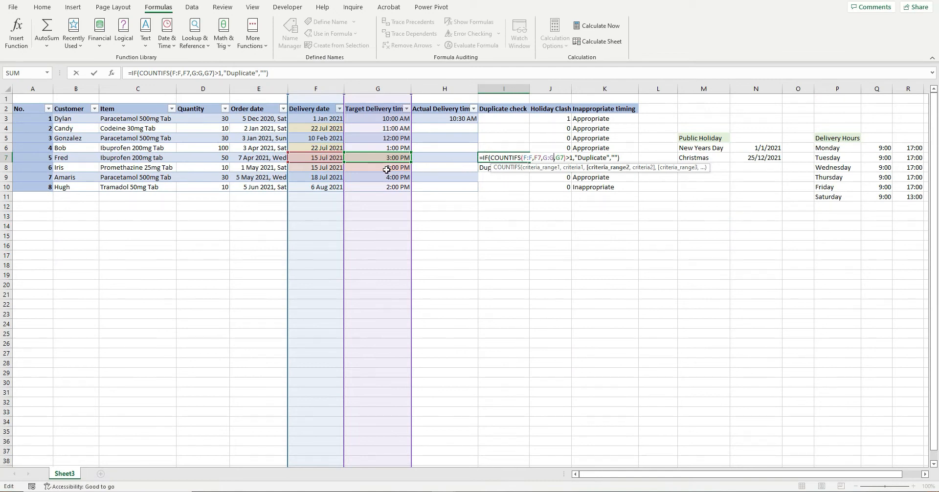
Step: Open the Duplicate check formulas in I8 and I9 in turn to compare the cells and columns they reference
click(486, 168)
double_click(486, 167)
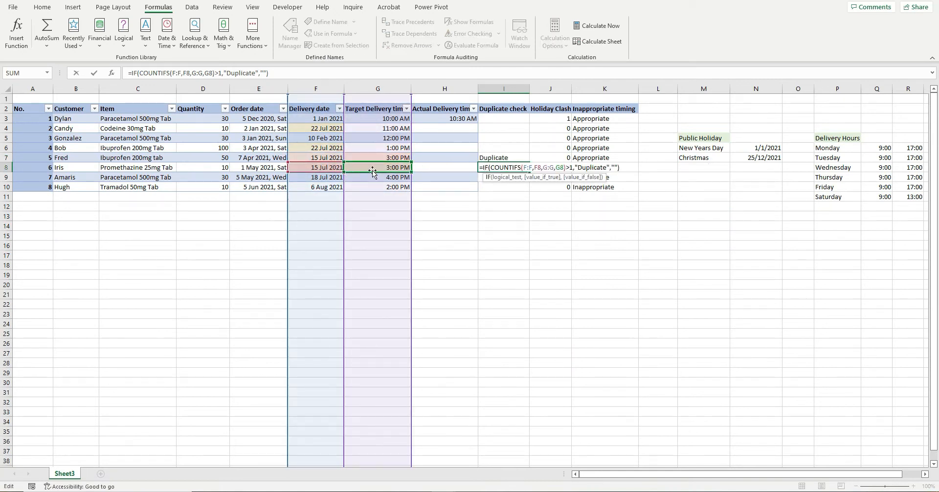
double_click(479, 176)
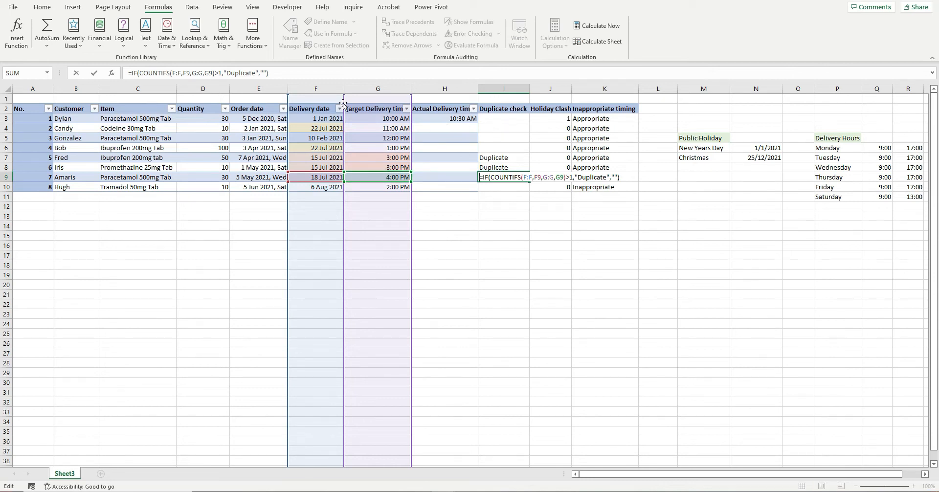
Step: Examine the COUNTIFS part of I9's formula, matching each criteria range and criterion to columns F and G and cells F9 and G9
click(172, 74)
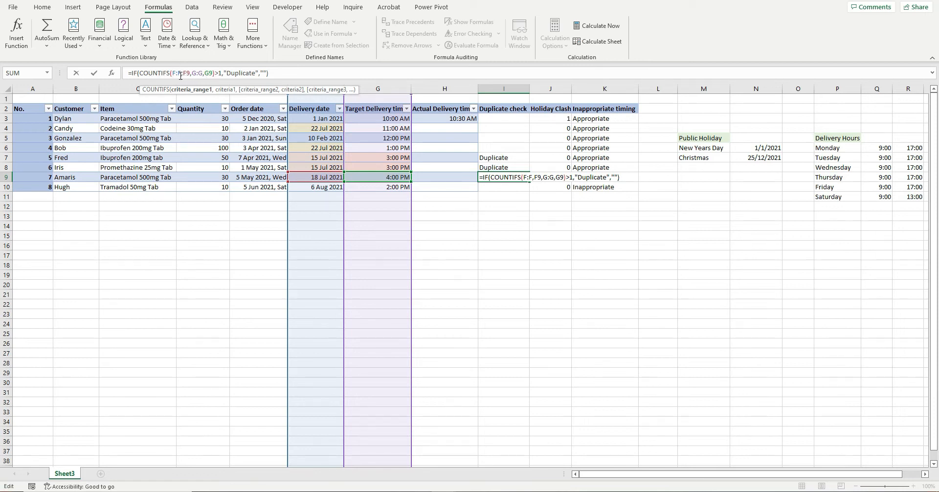
click(188, 73)
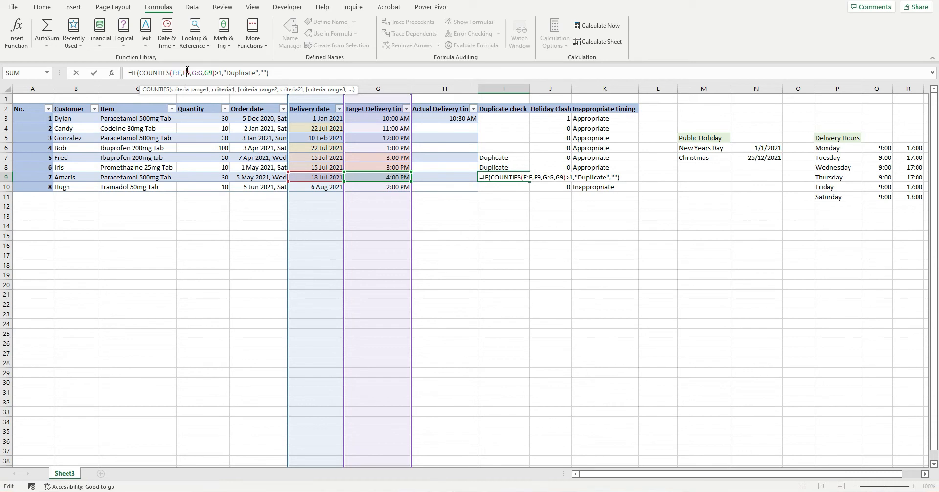
click(196, 73)
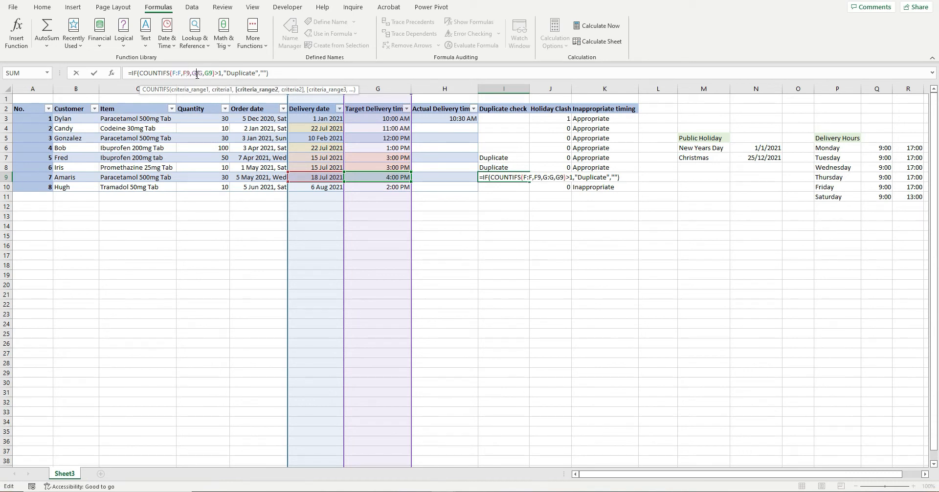
click(209, 73)
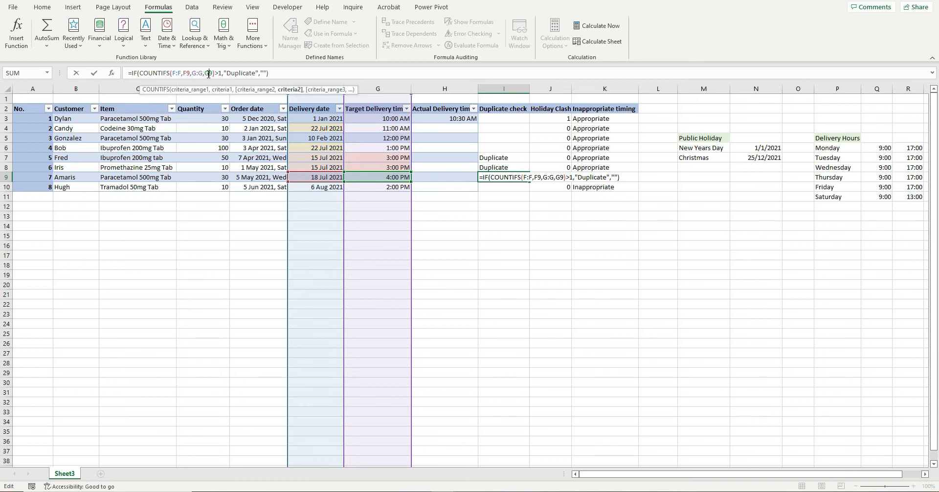
click(179, 73)
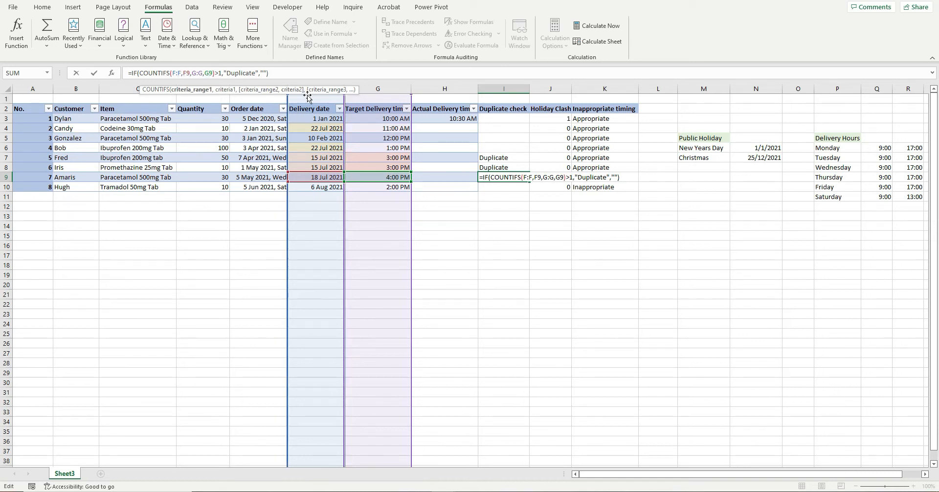
click(186, 74)
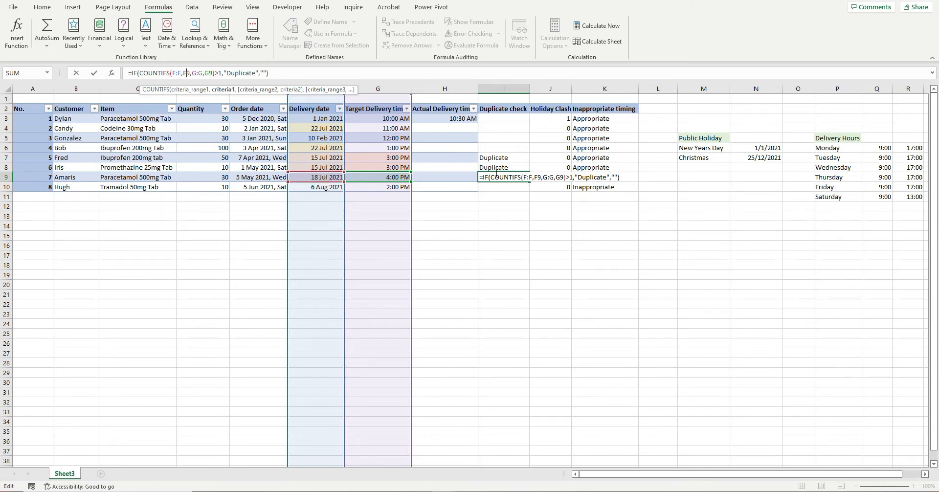
click(197, 73)
click(208, 73)
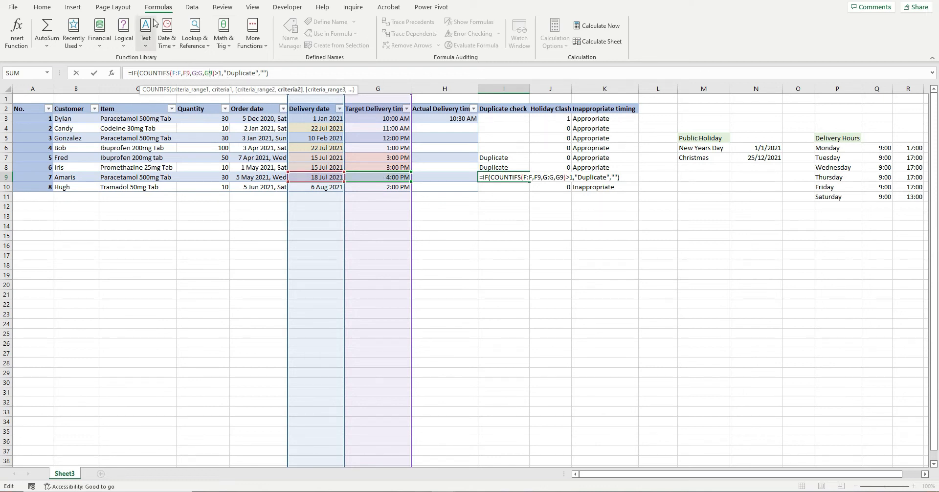
Step: Step through I9's Duplicate check formula with Evaluate Formula until its final result, and close the evaluation
click(504, 177)
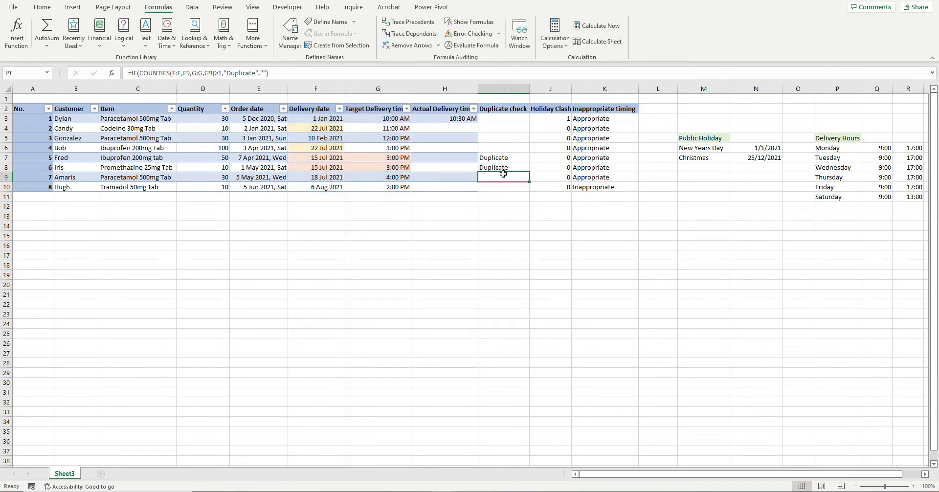
click(472, 45)
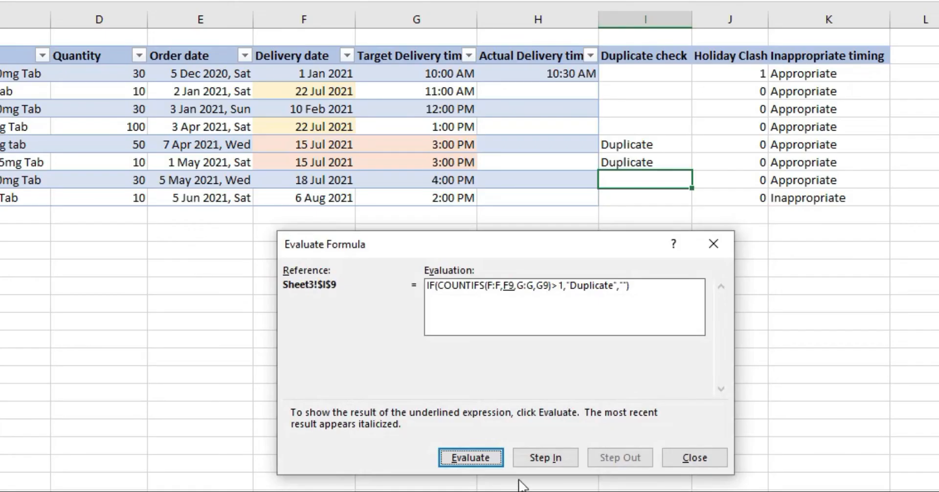
click(408, 331)
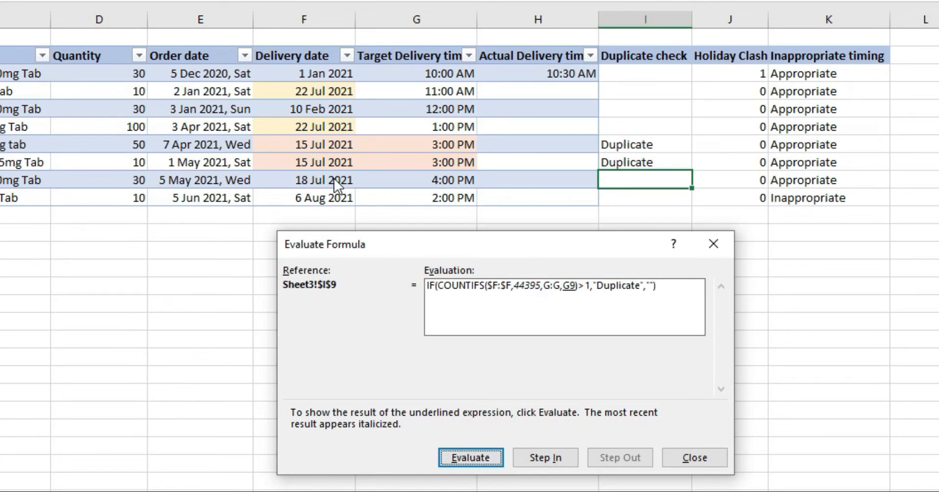
click(487, 458)
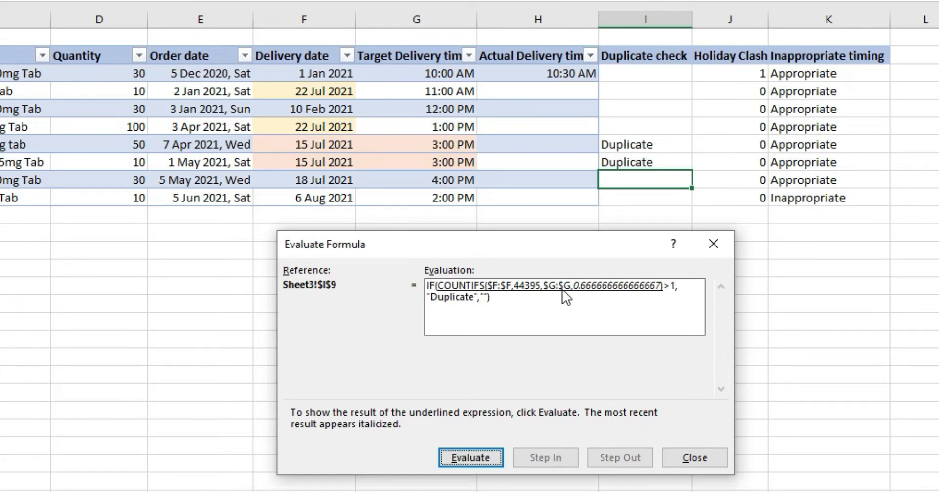
click(476, 456)
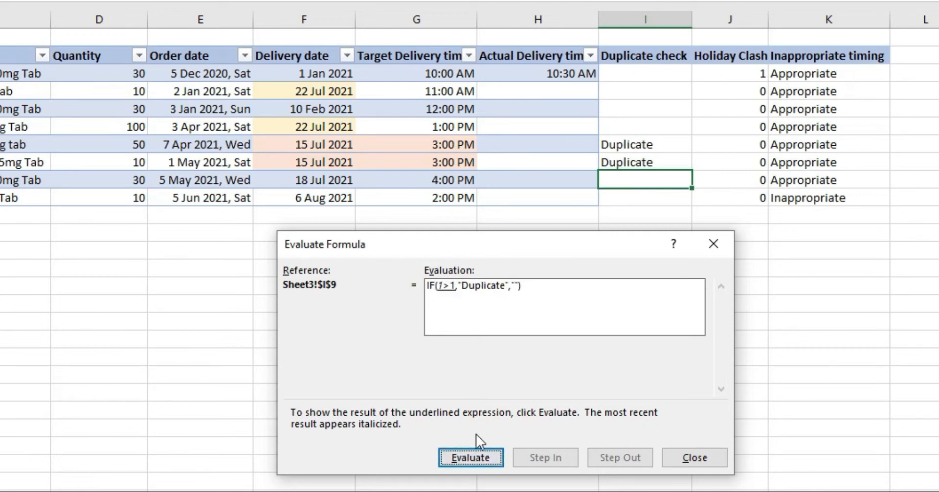
click(478, 460)
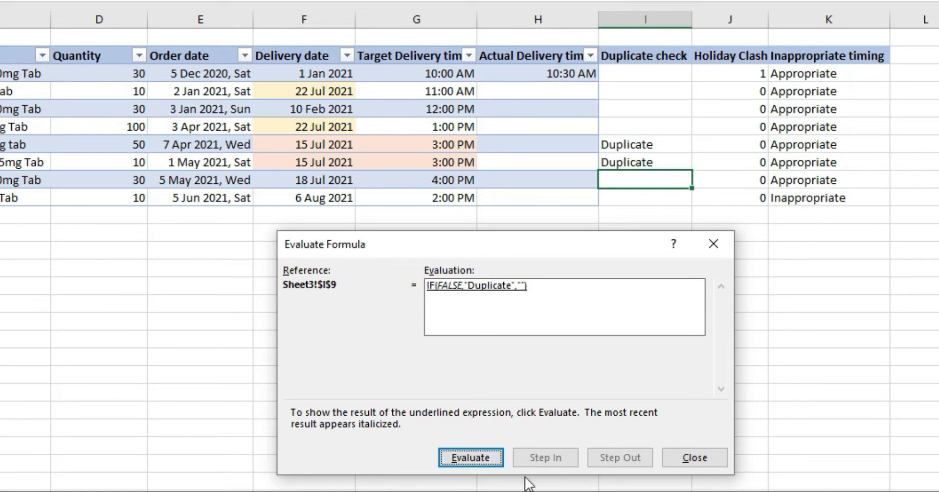
click(480, 458)
click(673, 459)
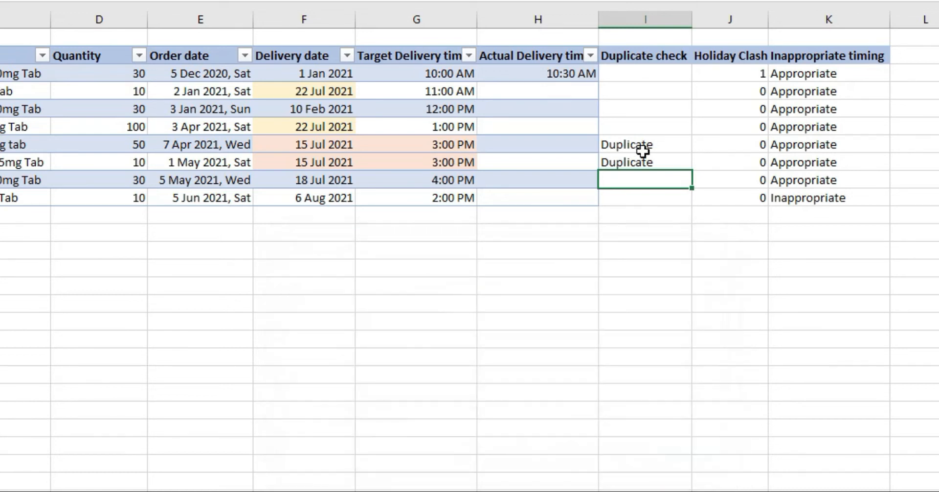
Step: Step through I8's Duplicate check formula with Evaluate Formula, from the date and time criteria to the IF result
click(642, 157)
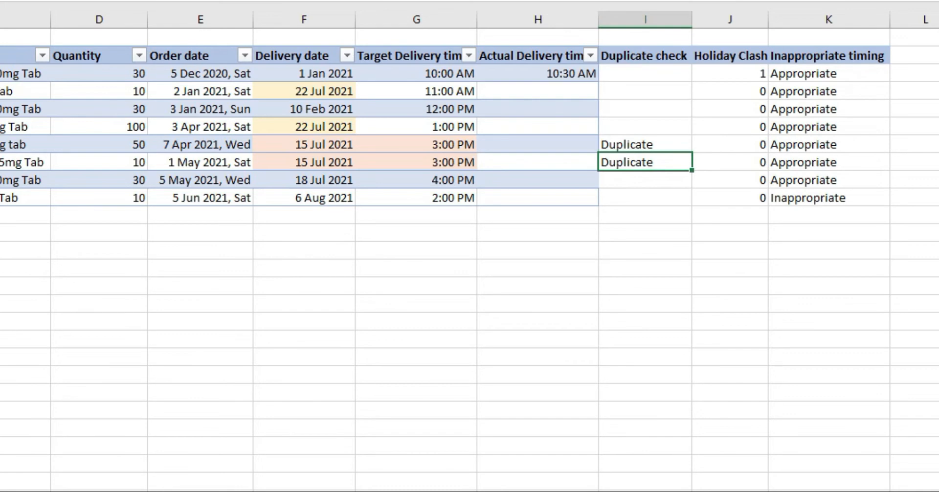
key(alt+m)
key(v)
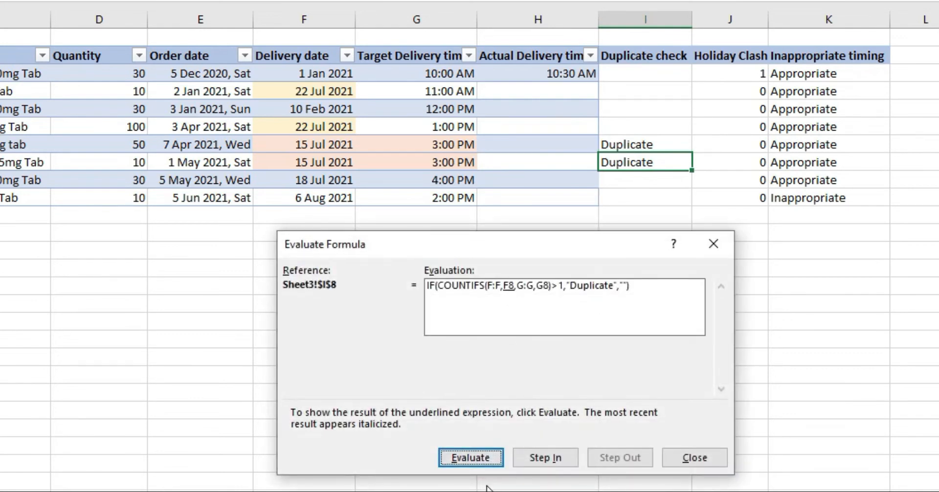
click(491, 458)
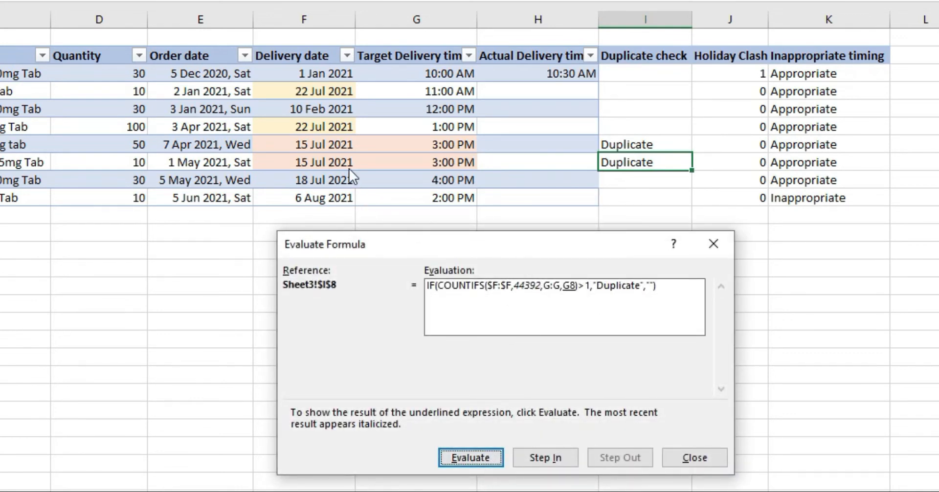
key(Return)
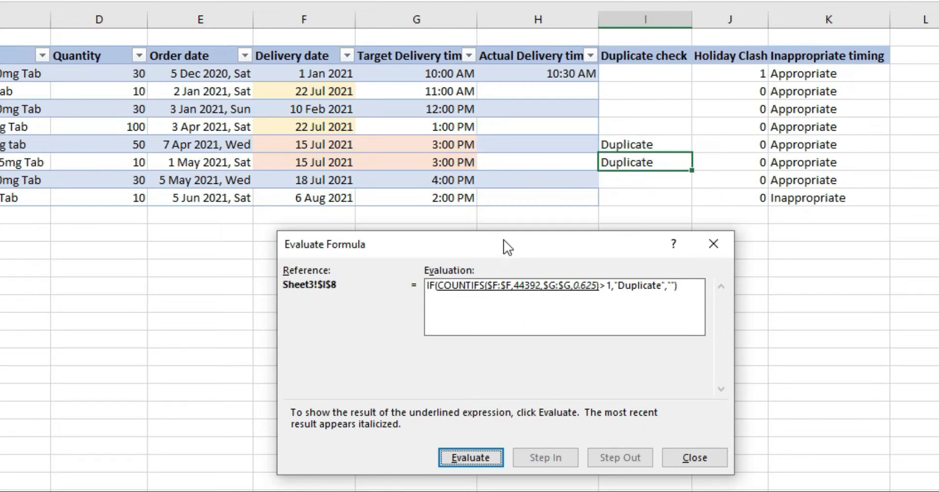
click(454, 465)
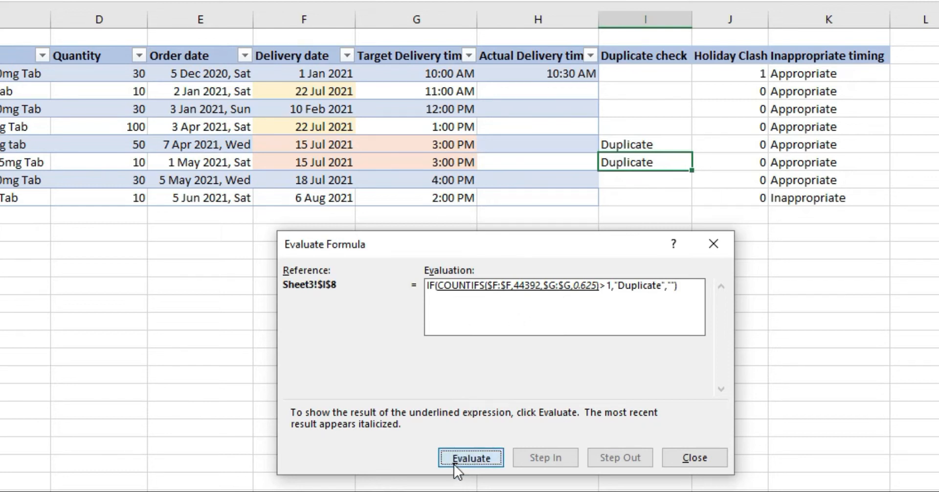
click(455, 458)
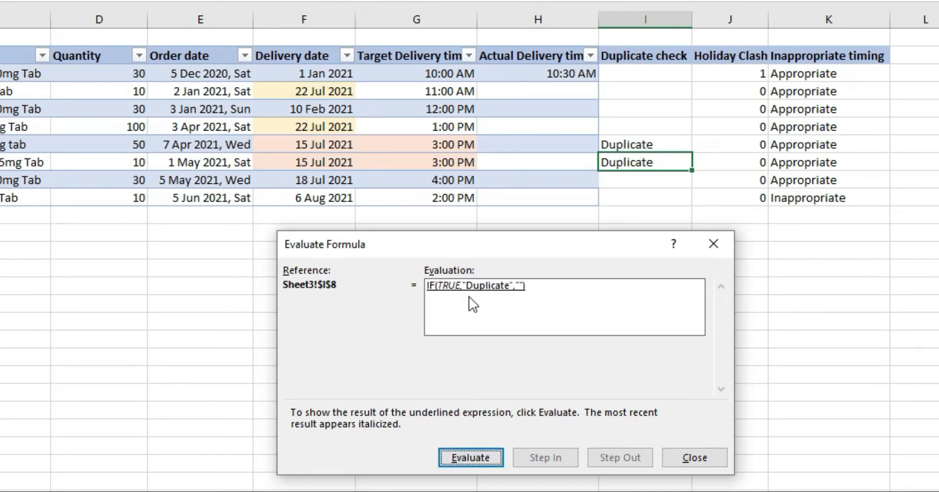
click(470, 457)
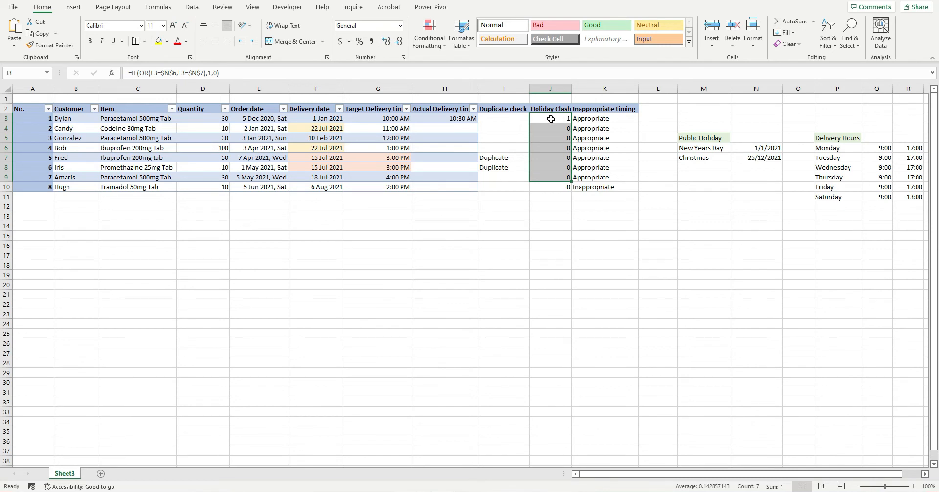
Step: Compare the delivery date in F3 with the public holiday dates in N6:N7 and the New Years Day label
click(295, 121)
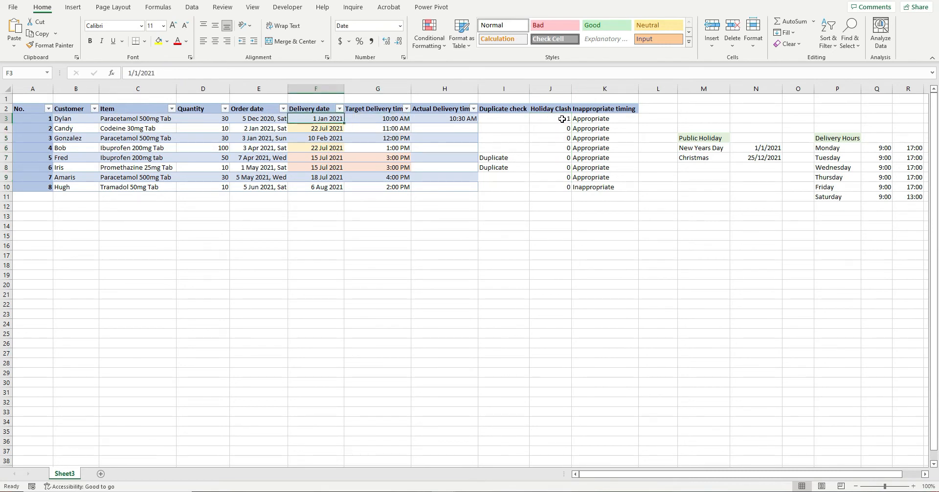
drag(741, 148, 745, 158)
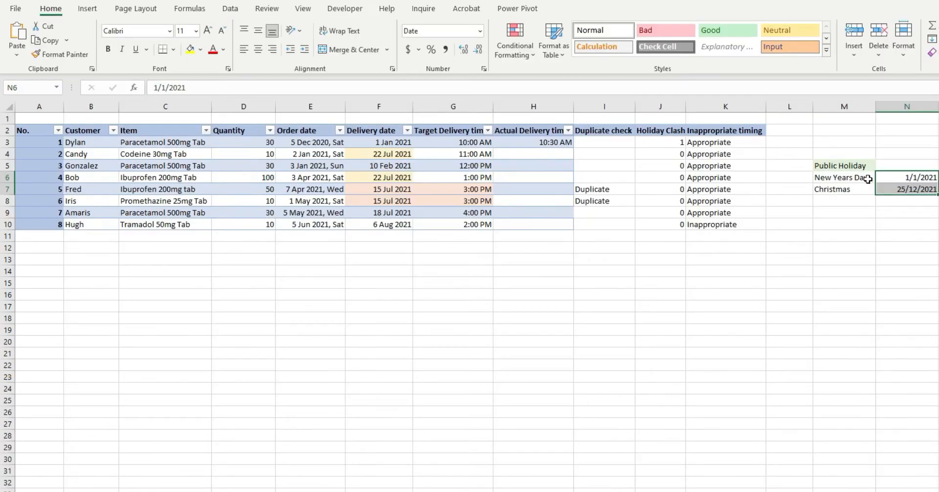
click(694, 149)
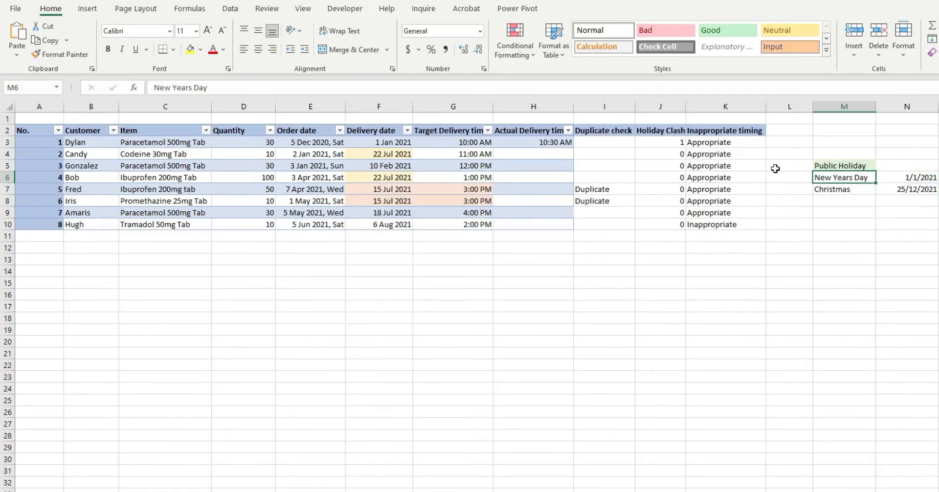
Step: Examine the Holiday Clash formula in J3, highlighting the OR test and its comparisons of F3 with $N$6 and $N$7
click(552, 118)
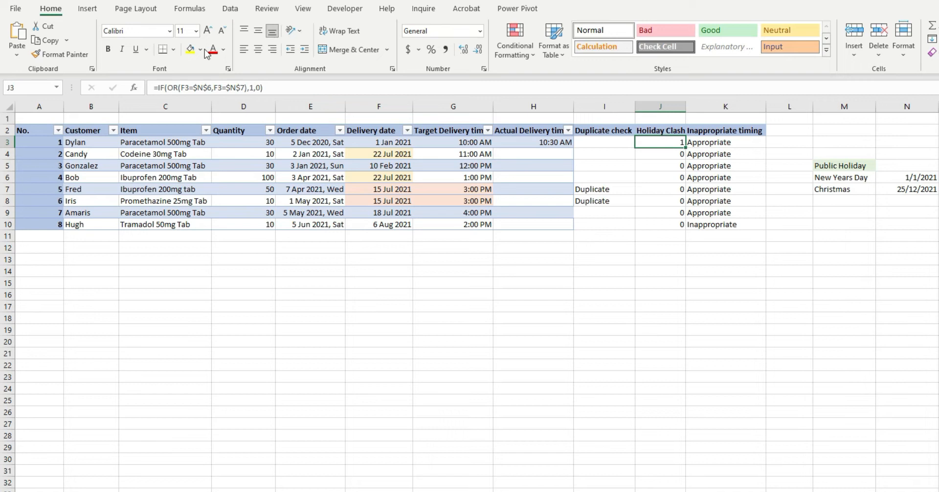
click(190, 87)
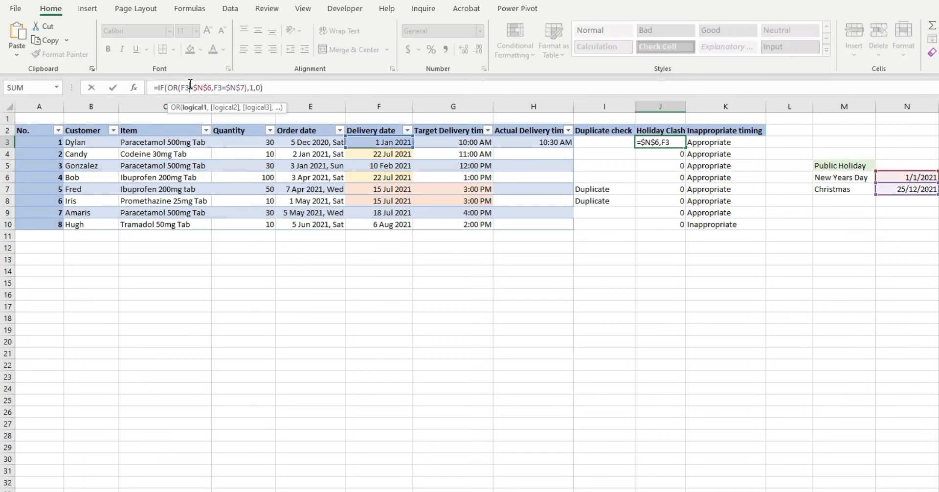
drag(169, 89, 249, 86)
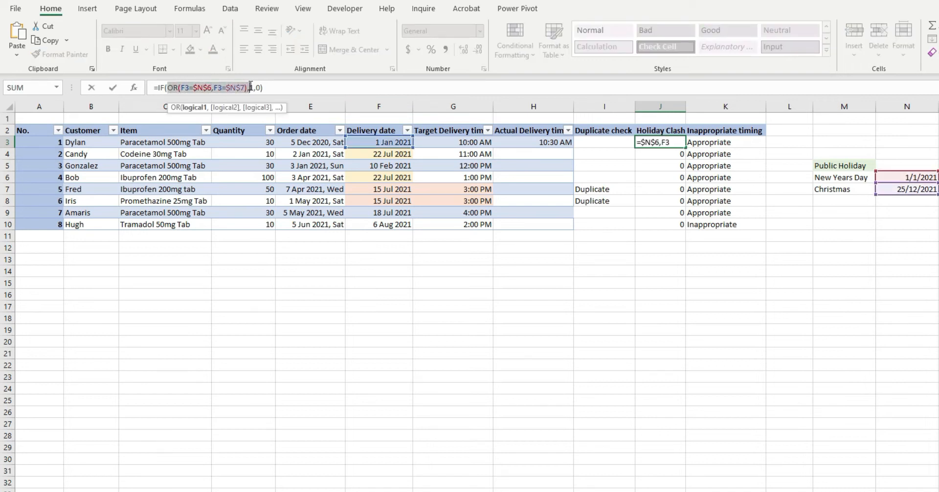
click(250, 87)
click(195, 88)
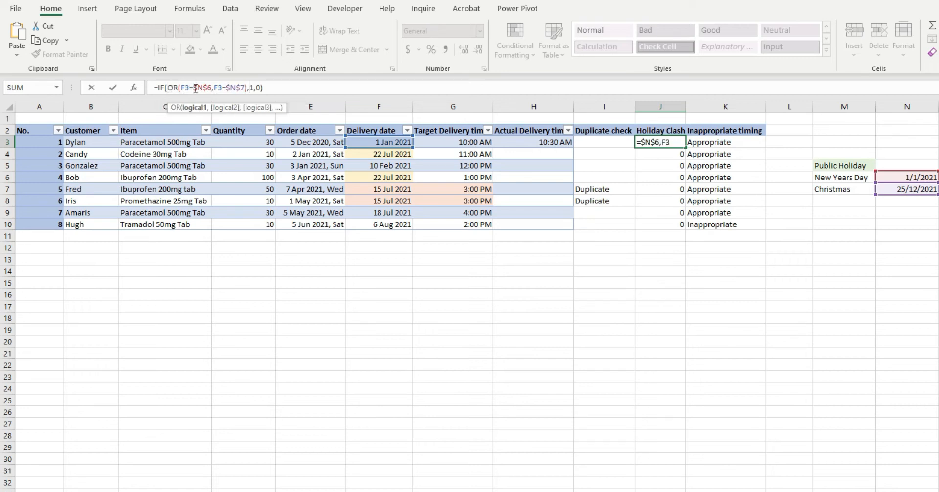
drag(180, 88, 213, 87)
click(212, 88)
drag(180, 88, 248, 85)
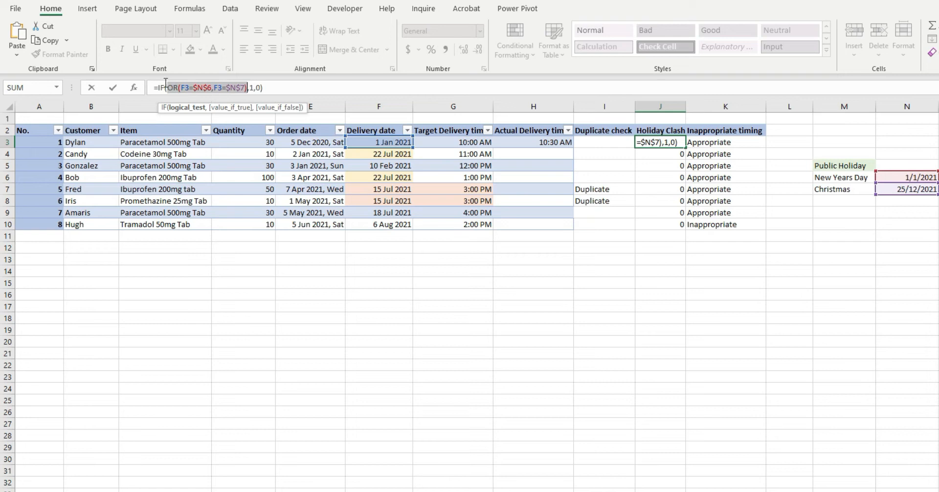
Step: Match the logical test, value-if-true and value-if-false arguments of J3's IF formula, and highlight the OR function name
drag(166, 87, 257, 88)
click(250, 87)
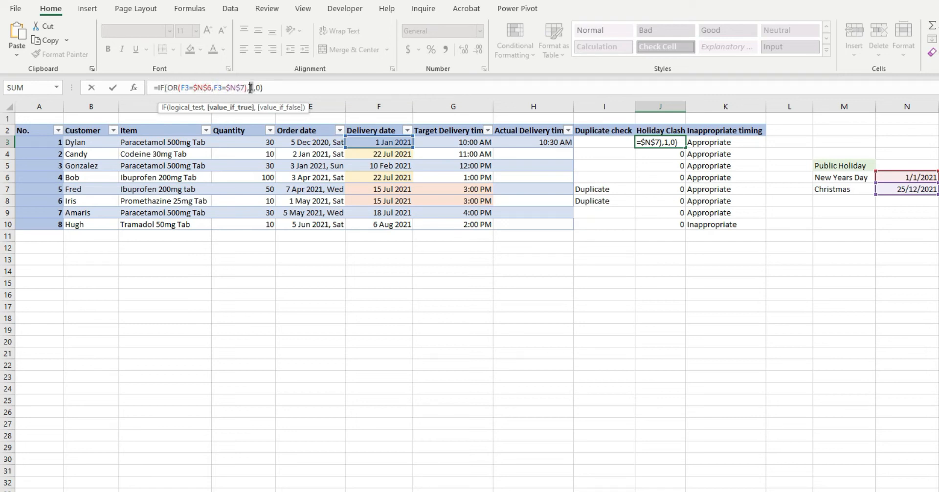
drag(260, 89, 256, 89)
click(284, 91)
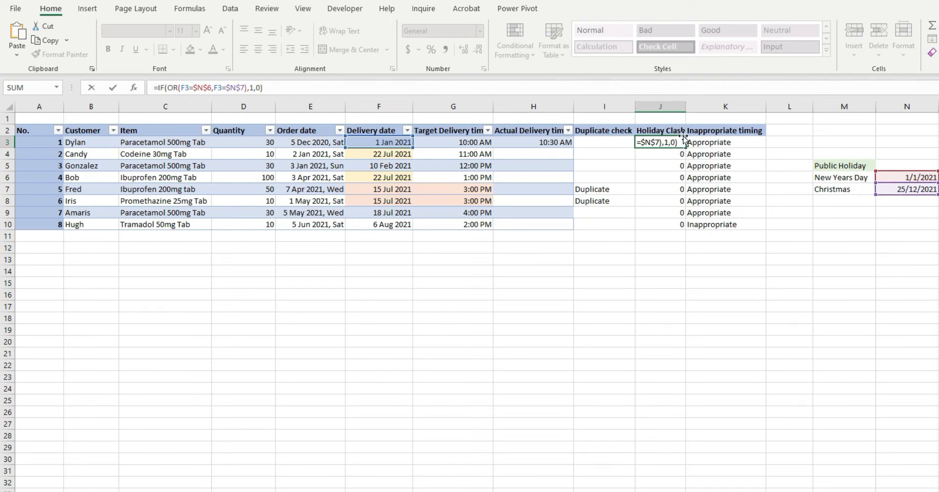
key(ctrl+Return)
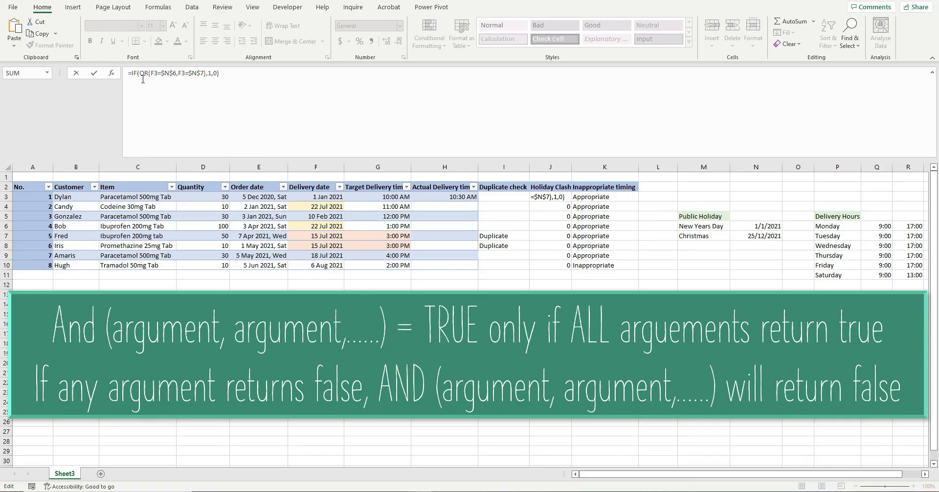
double_click(143, 73)
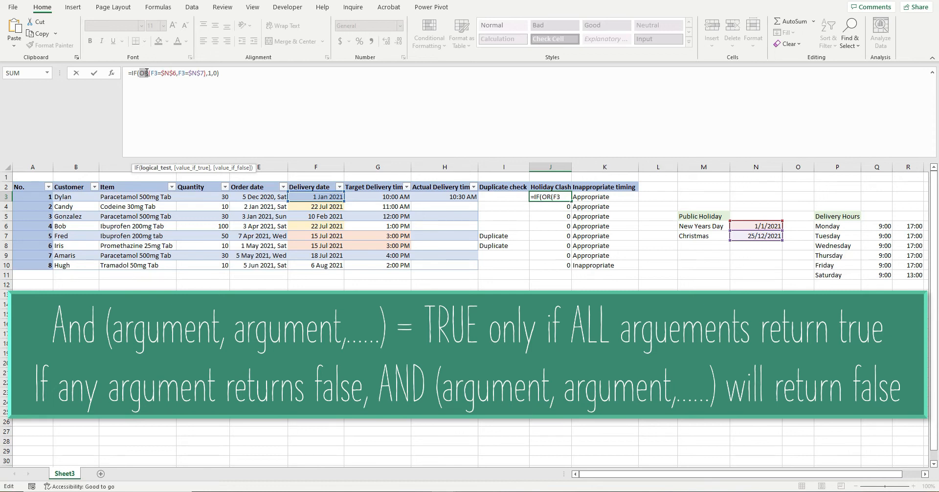
Step: Highlight the two comparisons inside J3's OR test and the whole OR expression, and leave the formula
drag(151, 73, 208, 73)
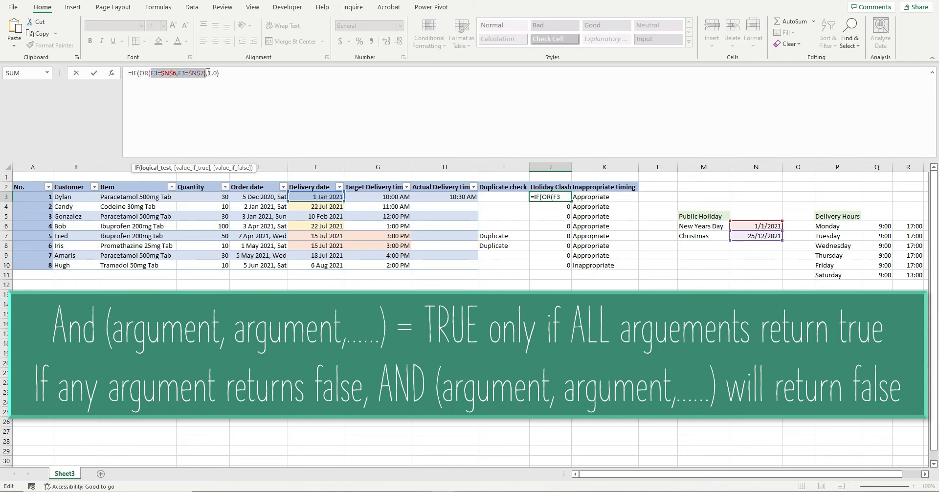
drag(140, 73, 208, 74)
key(ctrl+Return)
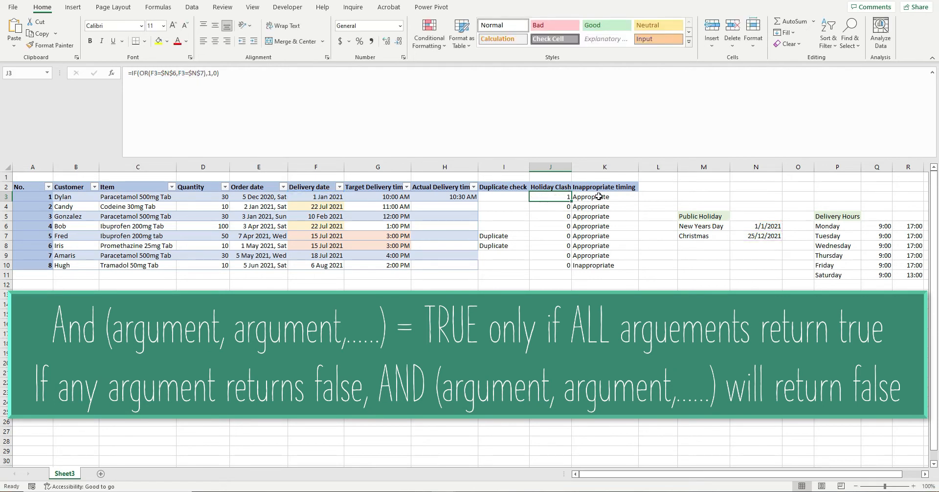
Step: Examine WEEKDAY(F3,1) in K3's Inappropriate timing formula, highlighting its serial number F3 and return type 1
click(599, 197)
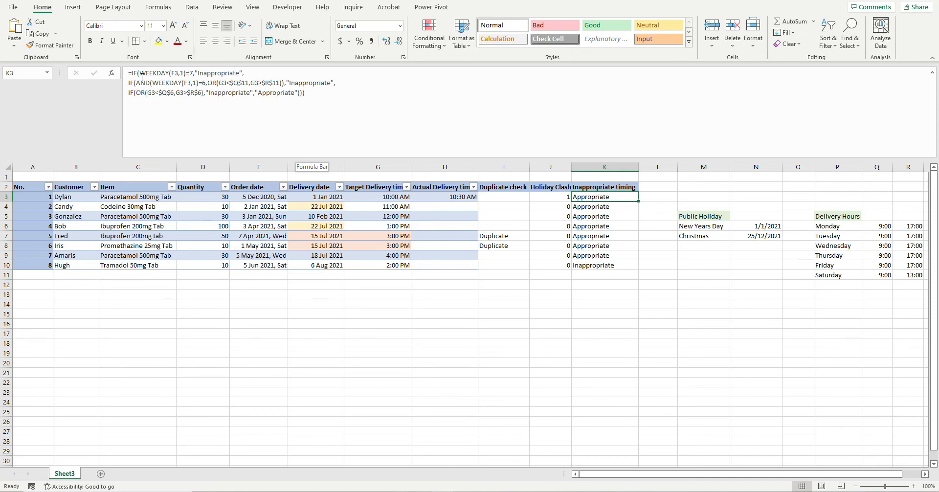
drag(137, 73, 192, 73)
click(161, 74)
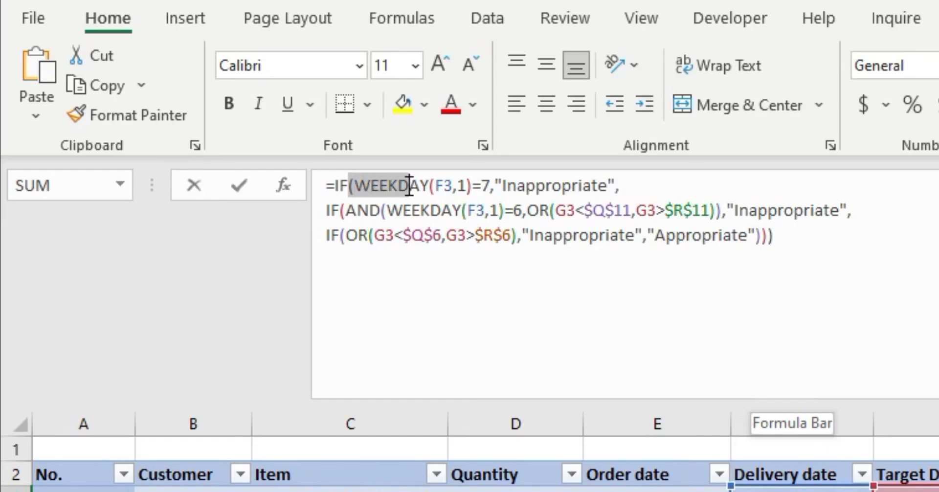
drag(489, 186, 473, 186)
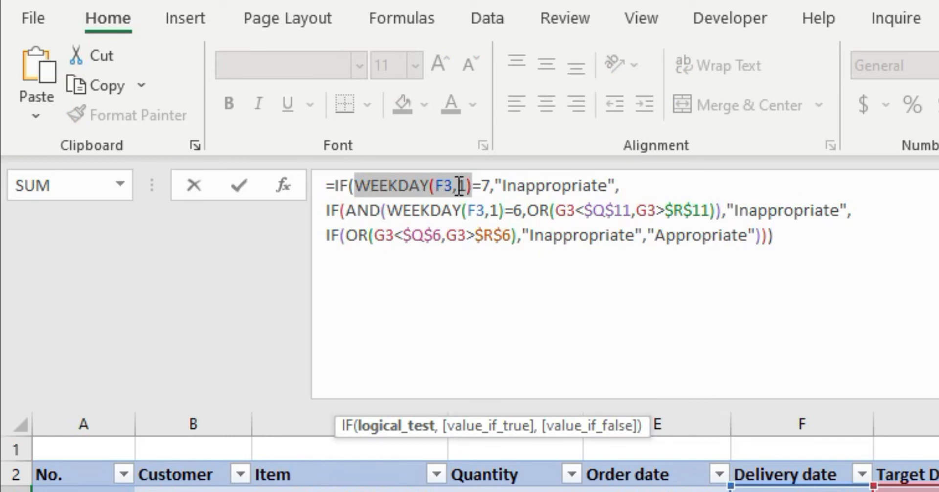
click(456, 186)
double_click(440, 186)
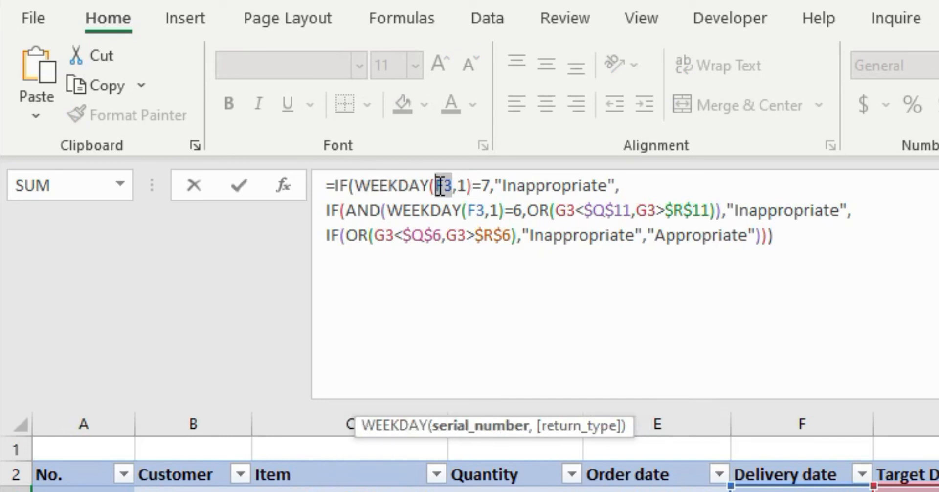
double_click(464, 186)
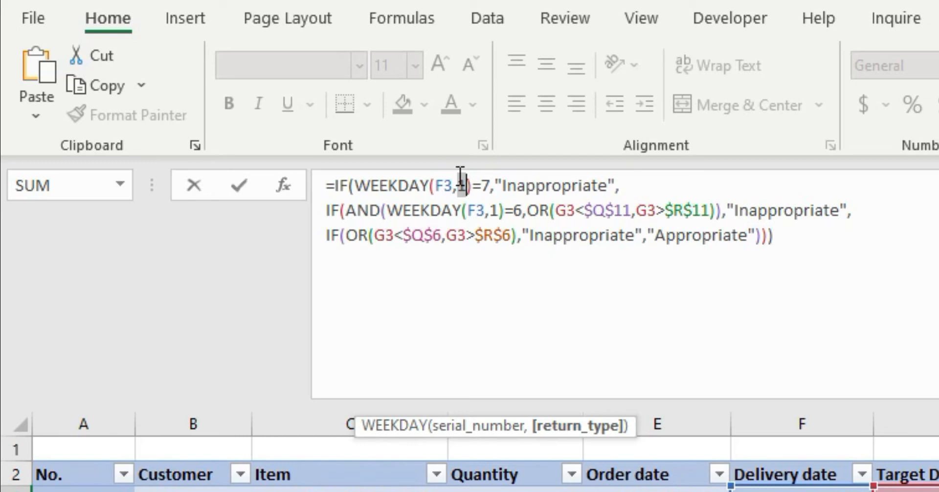
Step: Highlight the logical test WEEKDAY(F3,1)=7 and its value-if-true "Inappropriate" in K3's first IF
drag(362, 188, 429, 186)
double_click(460, 188)
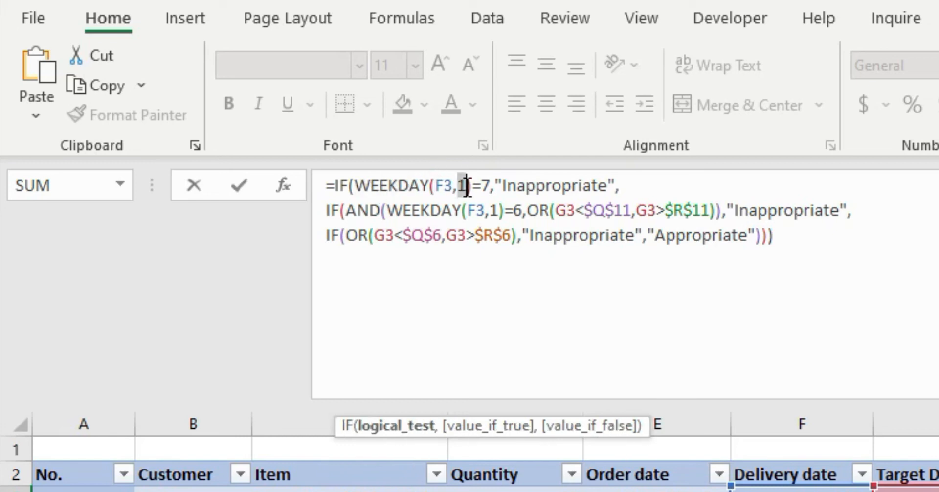
drag(474, 189, 358, 188)
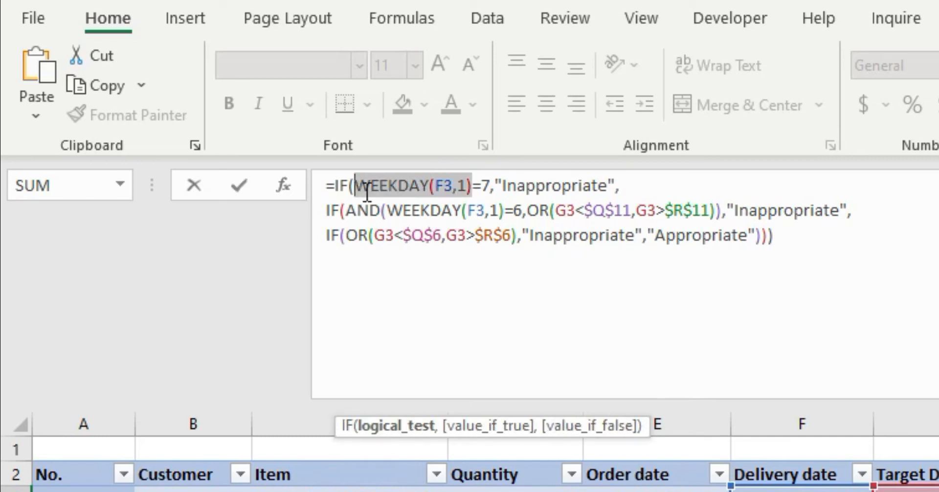
click(393, 188)
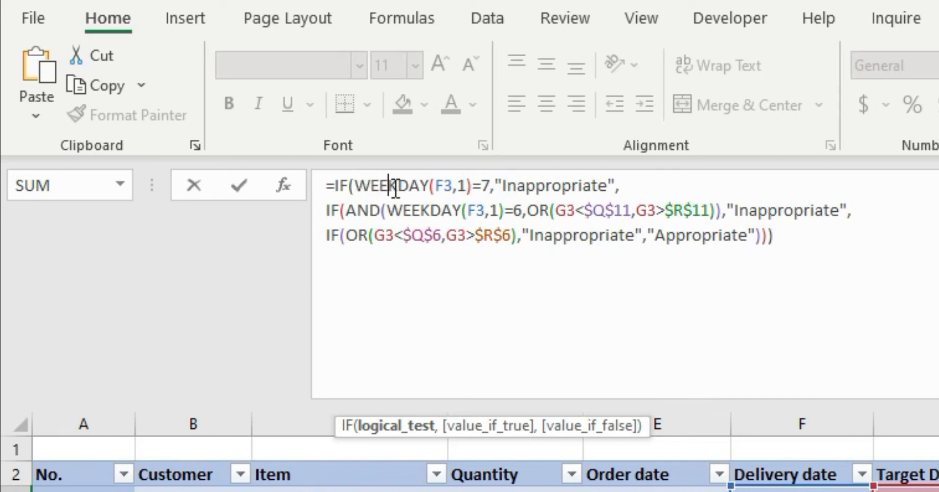
drag(356, 187, 490, 186)
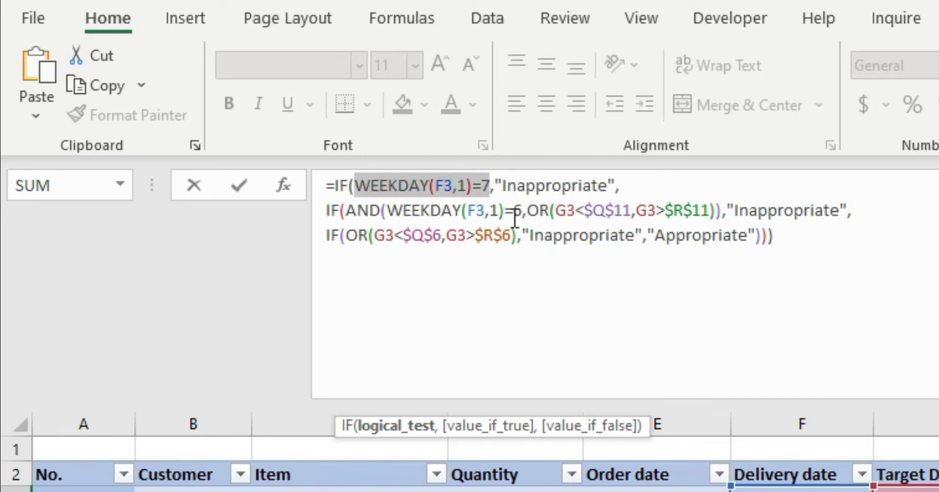
drag(620, 187, 496, 190)
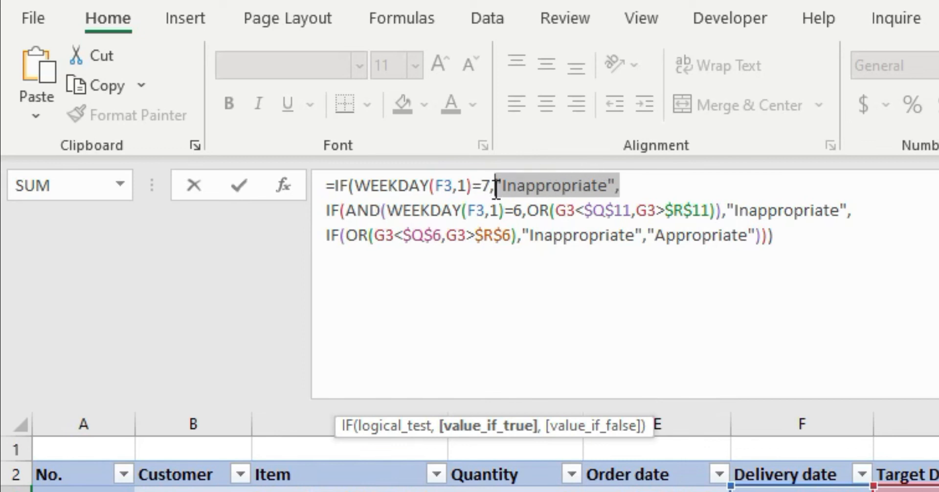
Step: Examine K3's second IF, highlighting AND, WEEKDAY(F3,1)=6 and OR(G3<$Q$11,G3>$R$11), through to its value-if-false position
drag(344, 215, 388, 213)
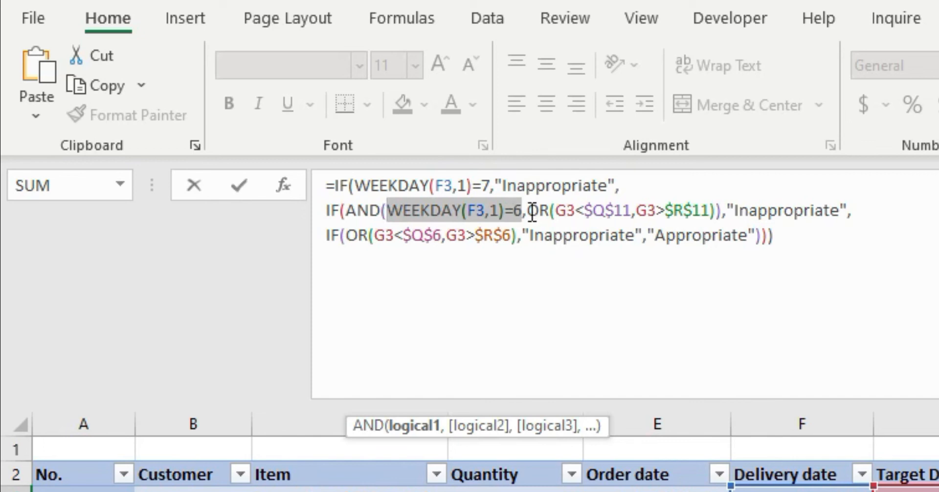
drag(527, 214, 715, 209)
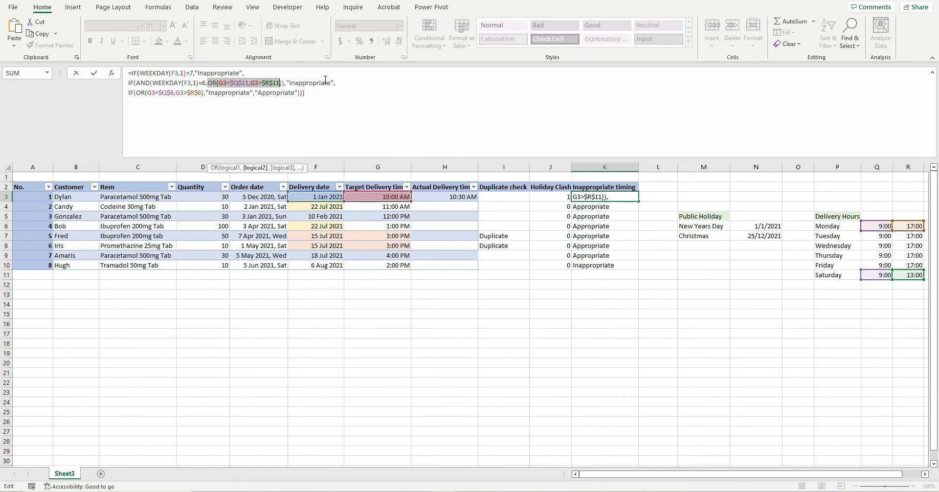
click(341, 83)
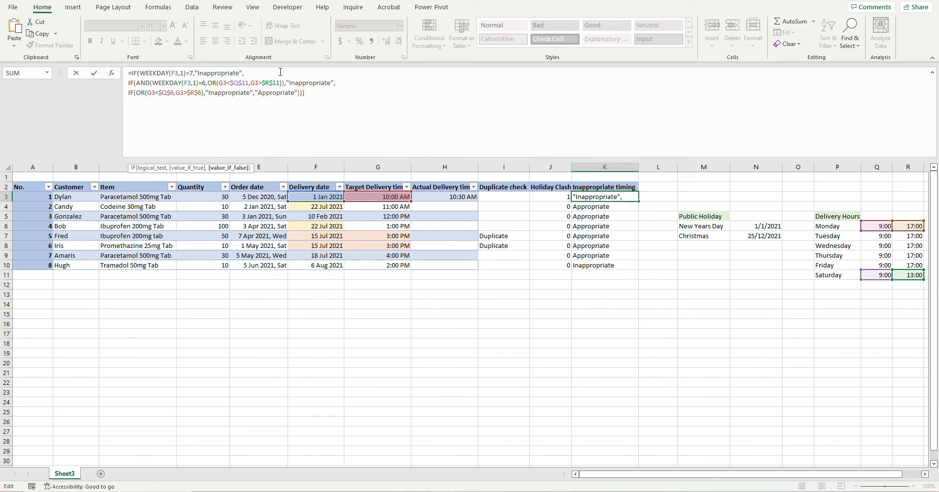
click(209, 71)
click(323, 75)
click(340, 82)
Step: Examine K3's third IF with its OR comparisons to $Q$6 and $R$6 and both results, and recheck the $Q$11 Saturday reference
drag(147, 93, 202, 93)
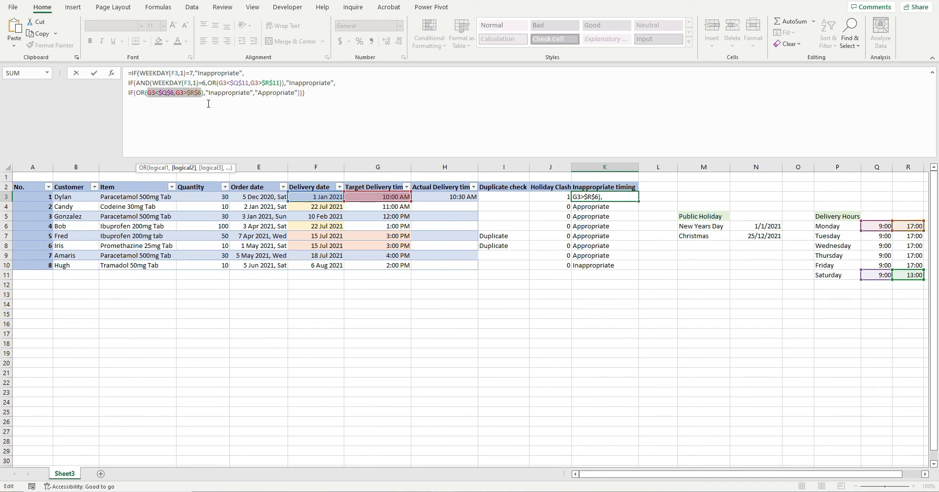
click(227, 94)
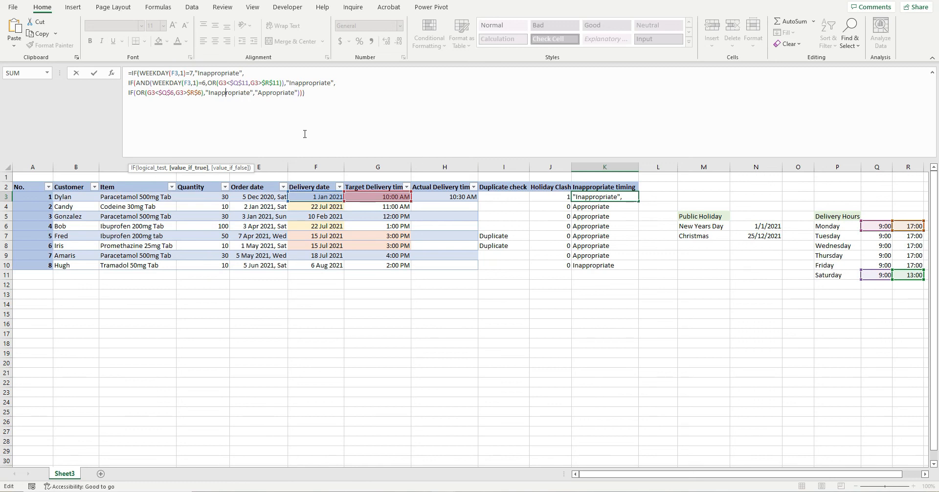
click(274, 93)
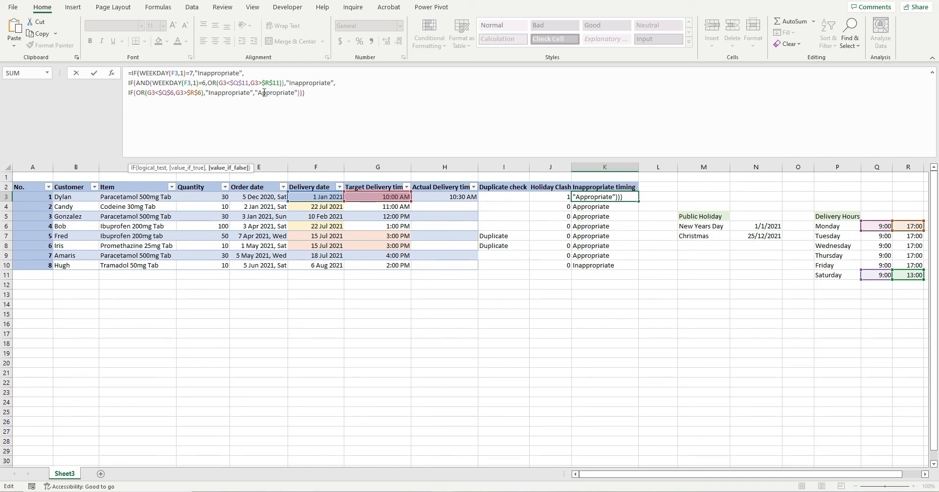
click(238, 83)
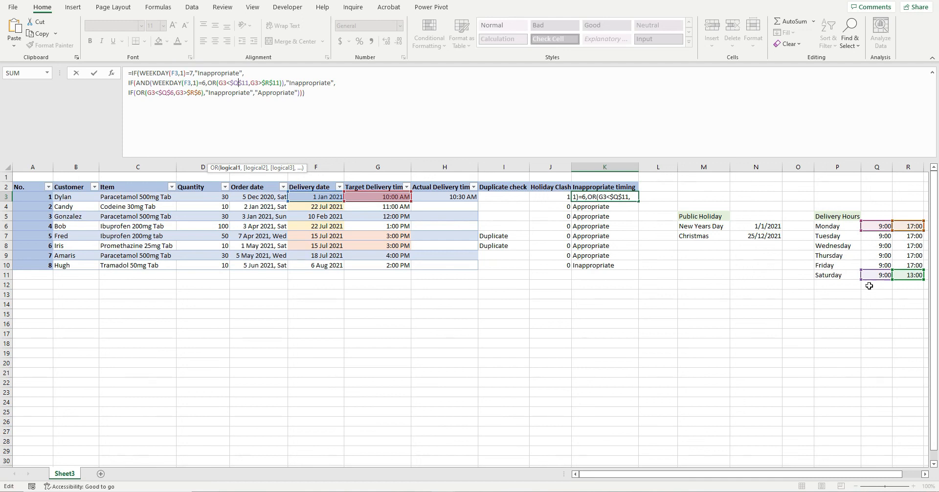
click(543, 208)
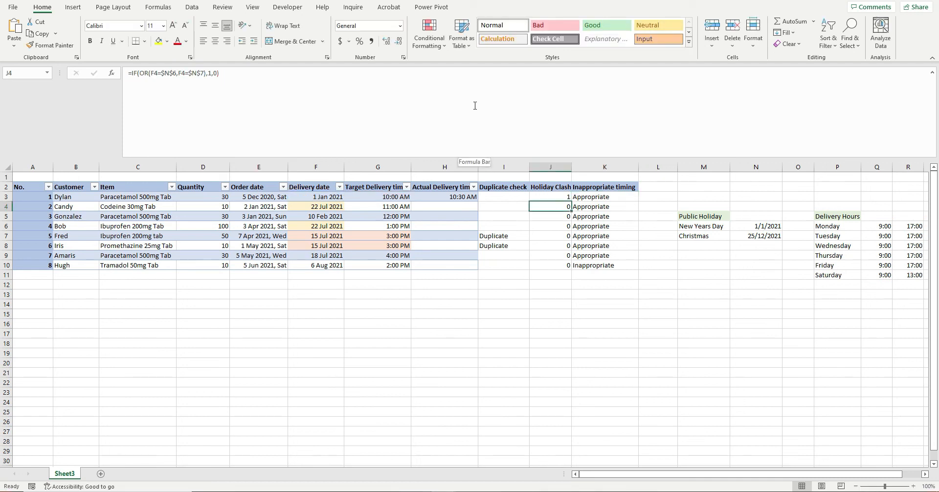
Step: Collapse the formula bar to a single line and view the first line of K4's formula
click(932, 74)
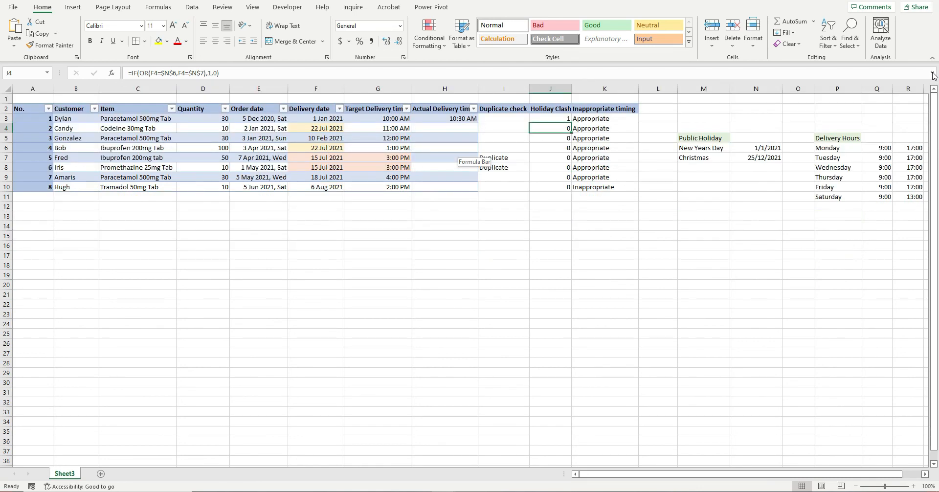
click(932, 75)
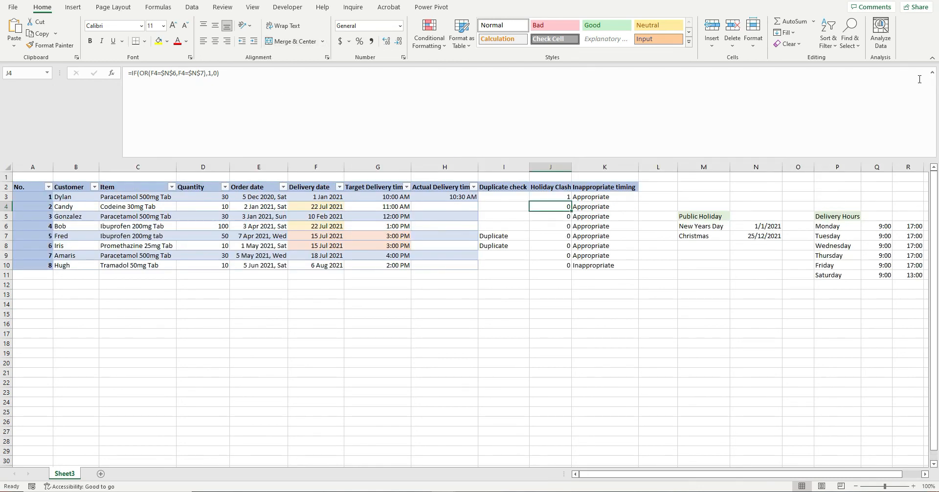
click(932, 75)
click(599, 126)
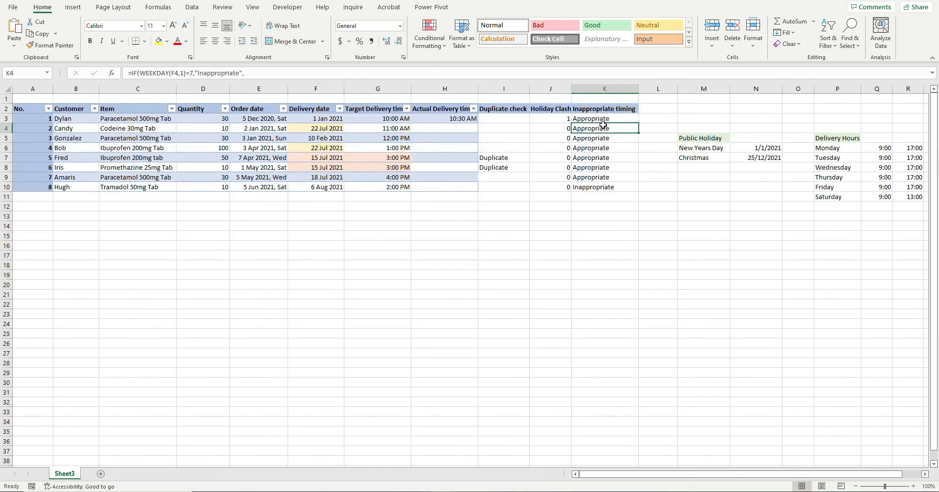
Step: Open K4's formula at the end of its first line, with the formula bar expanded to show every line
click(291, 69)
click(931, 75)
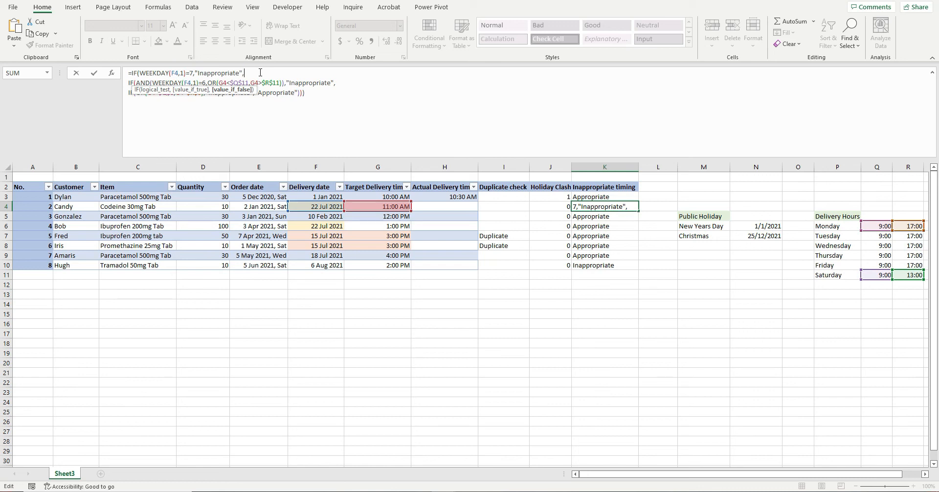
key(alt)
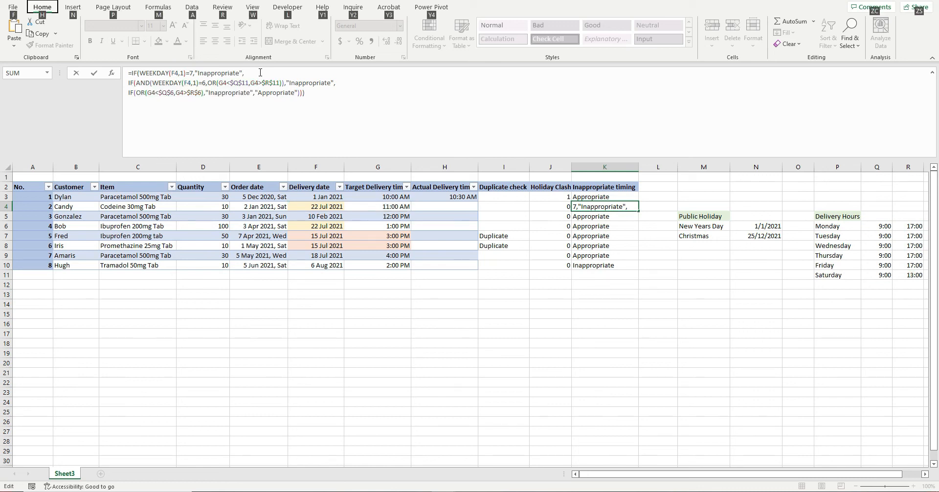
click(648, 76)
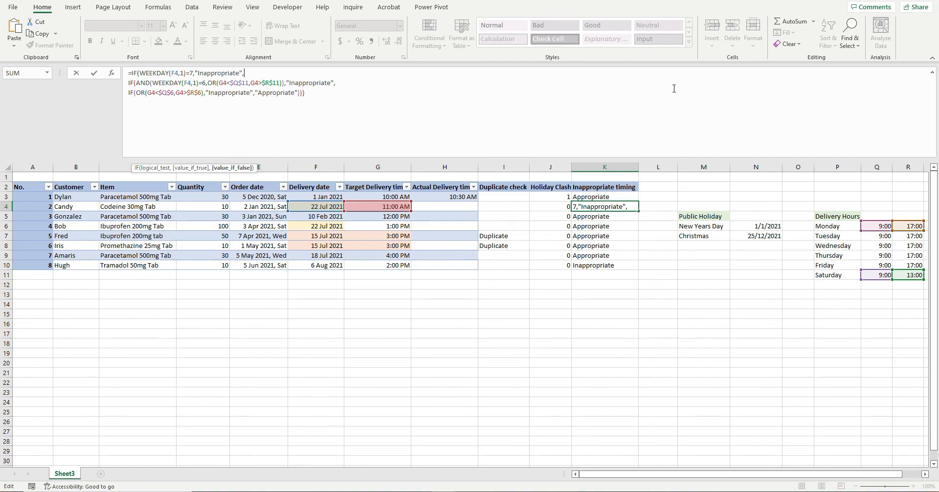